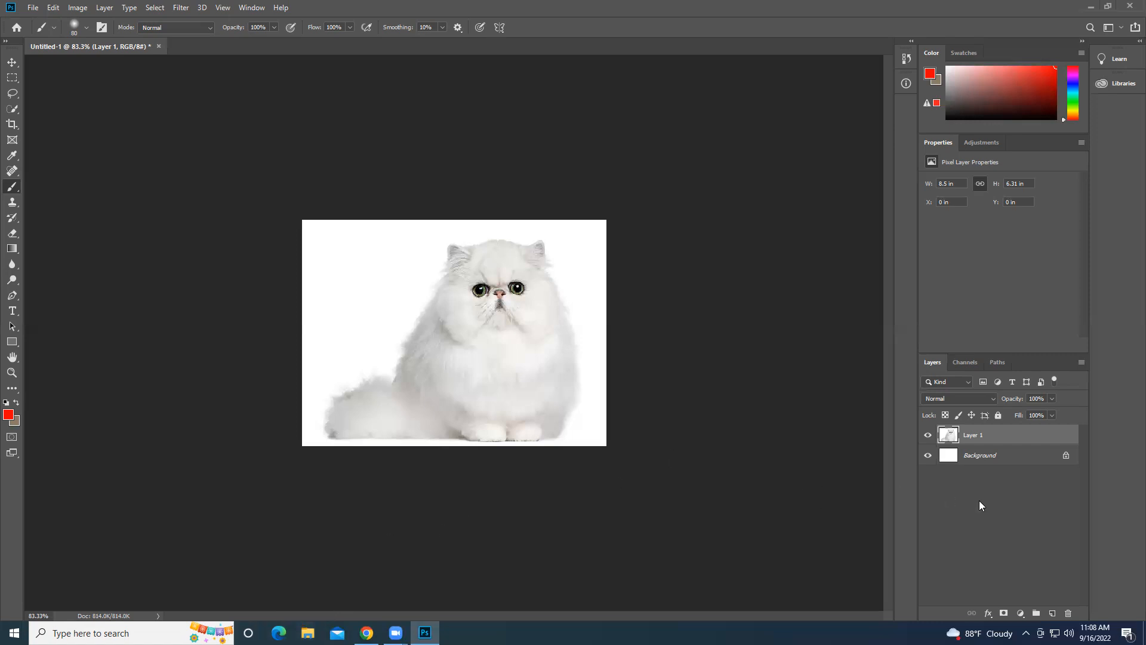
Duplicate Layer 1, the white cat photo.
{"action": "left_click", "coordinate": [979, 500]}
{"action": "left_click", "coordinate": [975, 441]}
{"action": "key", "text": "ctrl+j"}
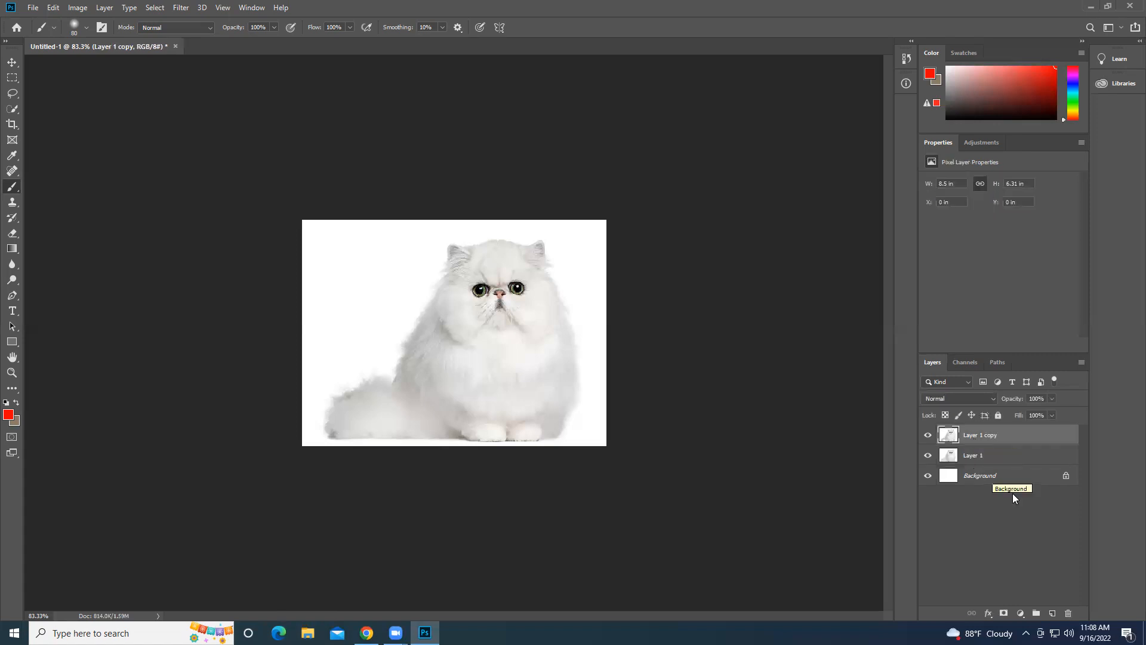
Darken the cat on the Layer 1 copy with Levels, using input shadows 177 and midtones 0.50.
{"action": "left_click", "coordinate": [987, 456]}
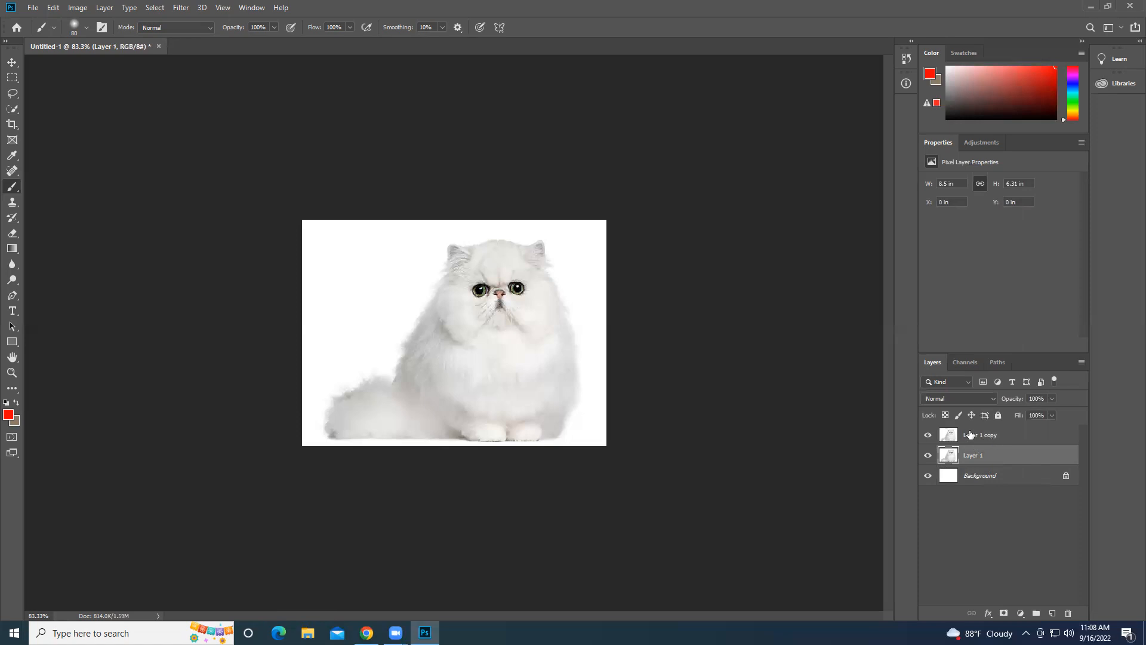
{"action": "left_click", "coordinate": [974, 435]}
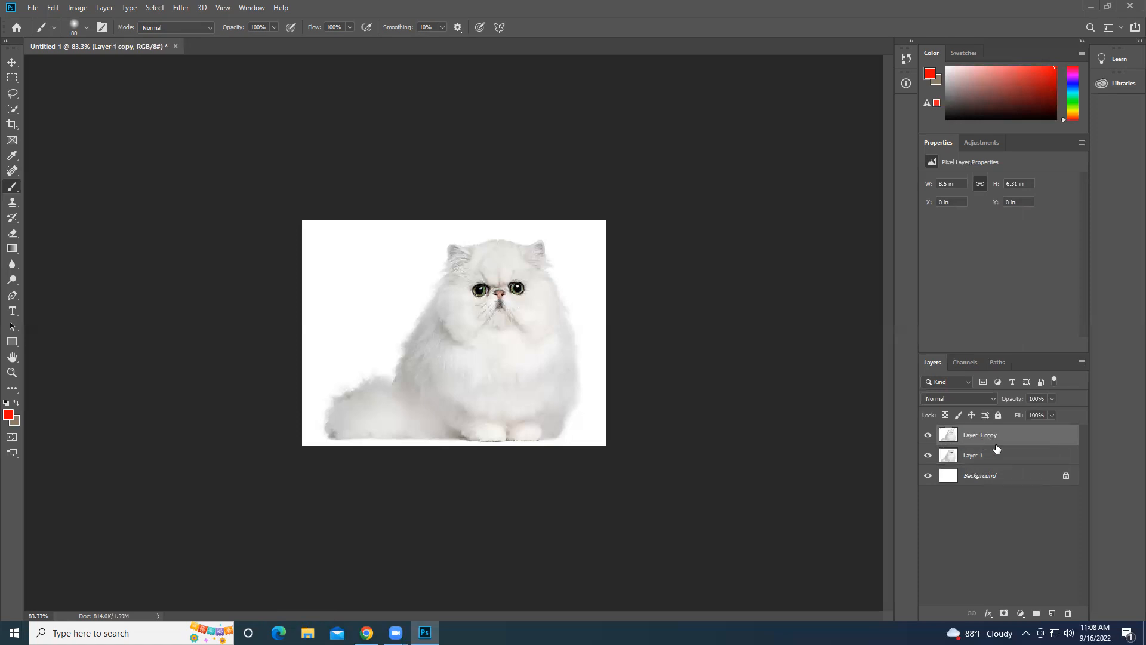
{"action": "key", "text": "ctrl+l"}
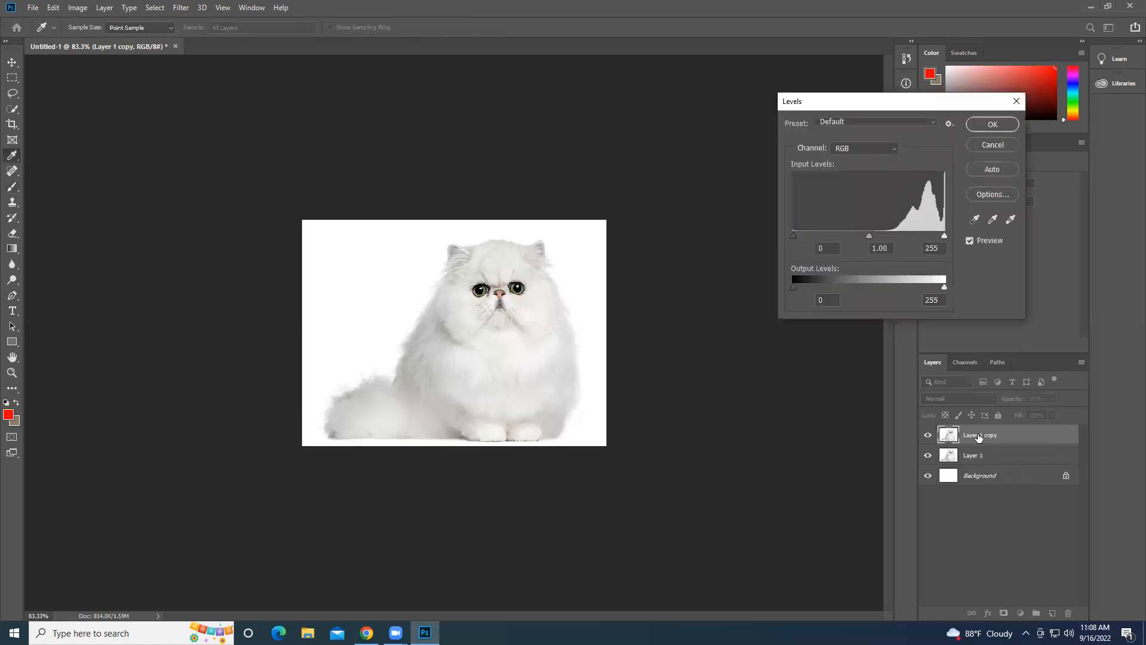
{"action": "left_click_drag", "start_coordinate": [793, 237], "coordinate": [931, 235]}
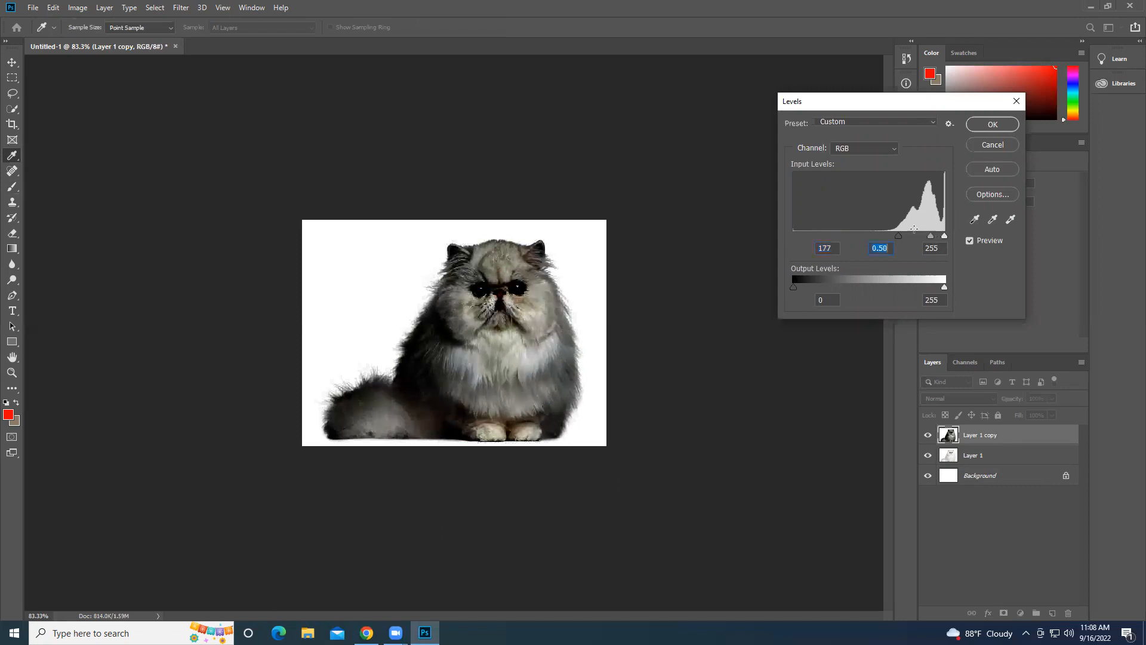
{"action": "left_click", "coordinate": [1015, 124]}
Increase the contrast of the Blue channel with Levels, setting the input shadows to 44.
{"action": "left_click", "coordinate": [973, 362]}
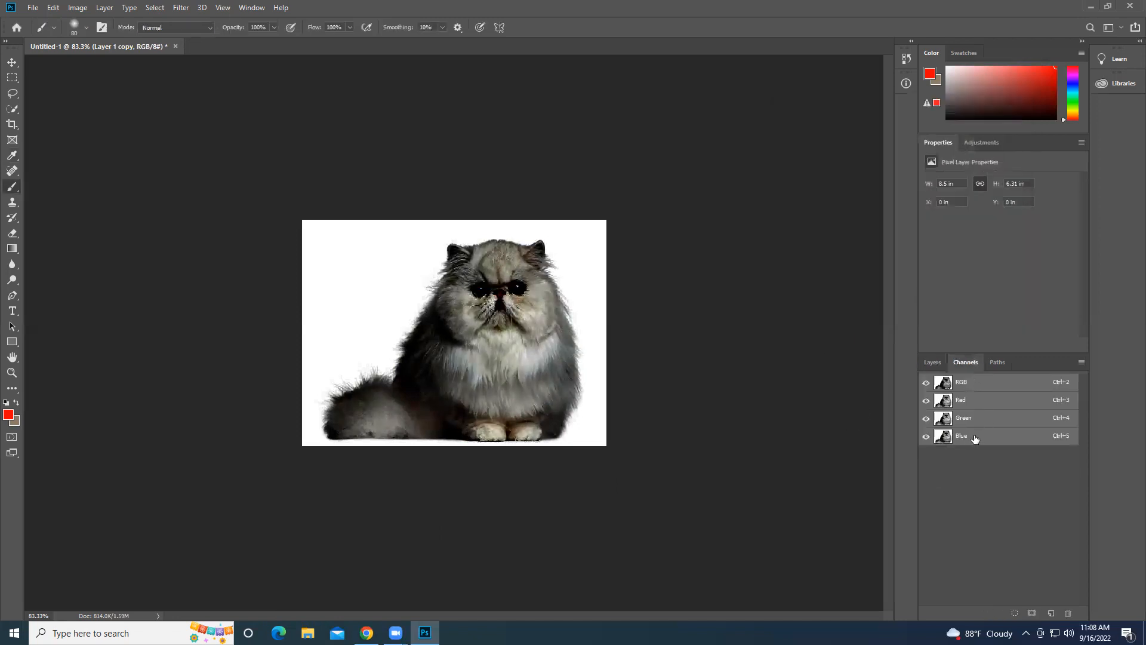
{"action": "left_click", "coordinate": [974, 437]}
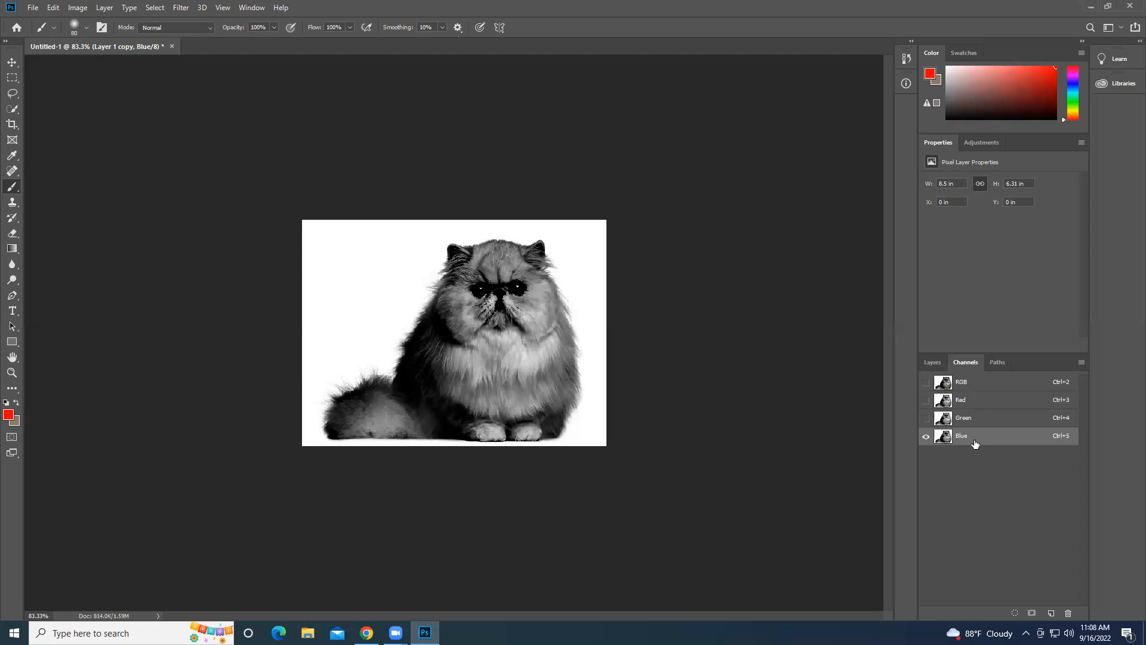
{"action": "key", "text": "ctrl+l"}
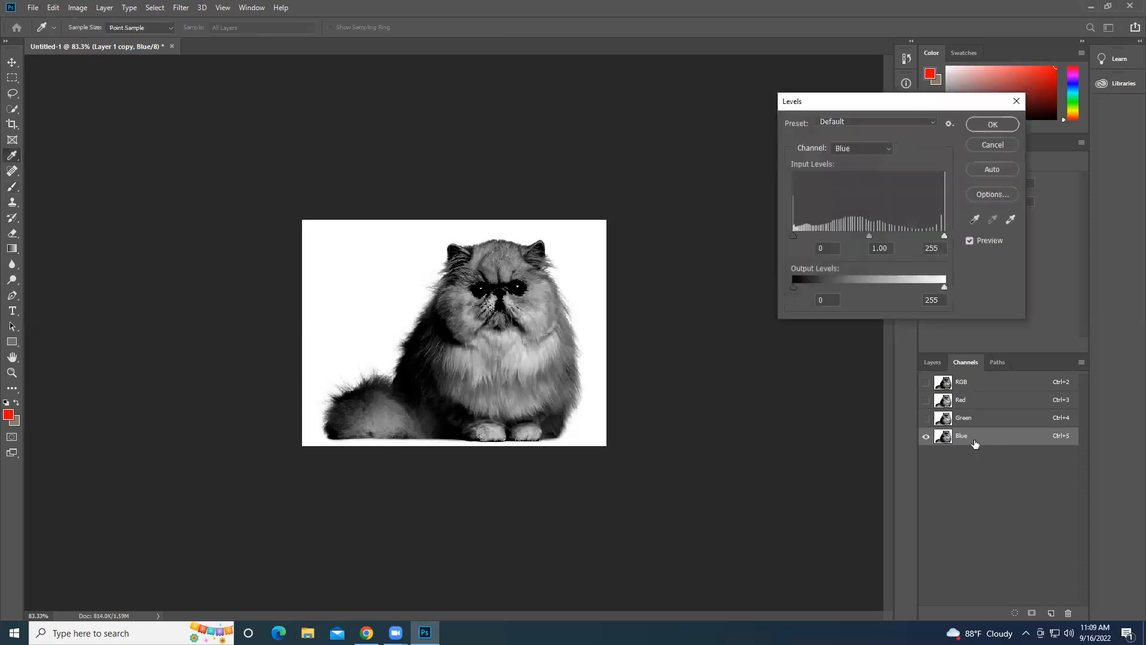
{"action": "left_click_drag", "start_coordinate": [792, 236], "coordinate": [849, 236]}
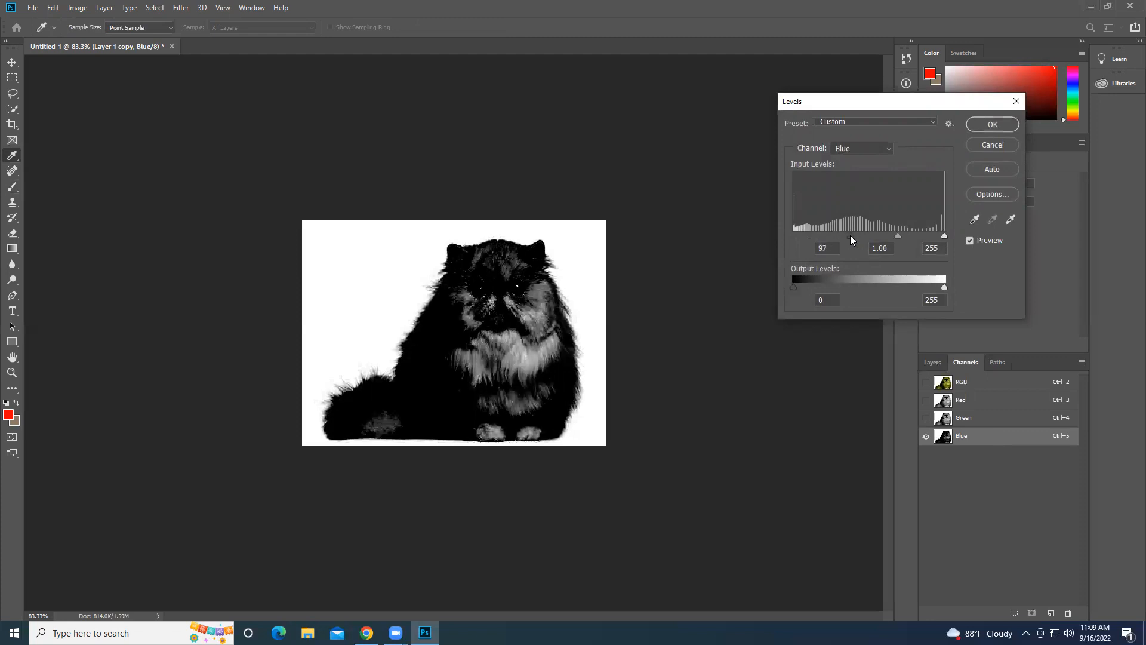
{"action": "key", "text": "alt"}
{"action": "key", "text": "ctrl+plus"}
{"action": "key", "text": "ctrl+plus"}
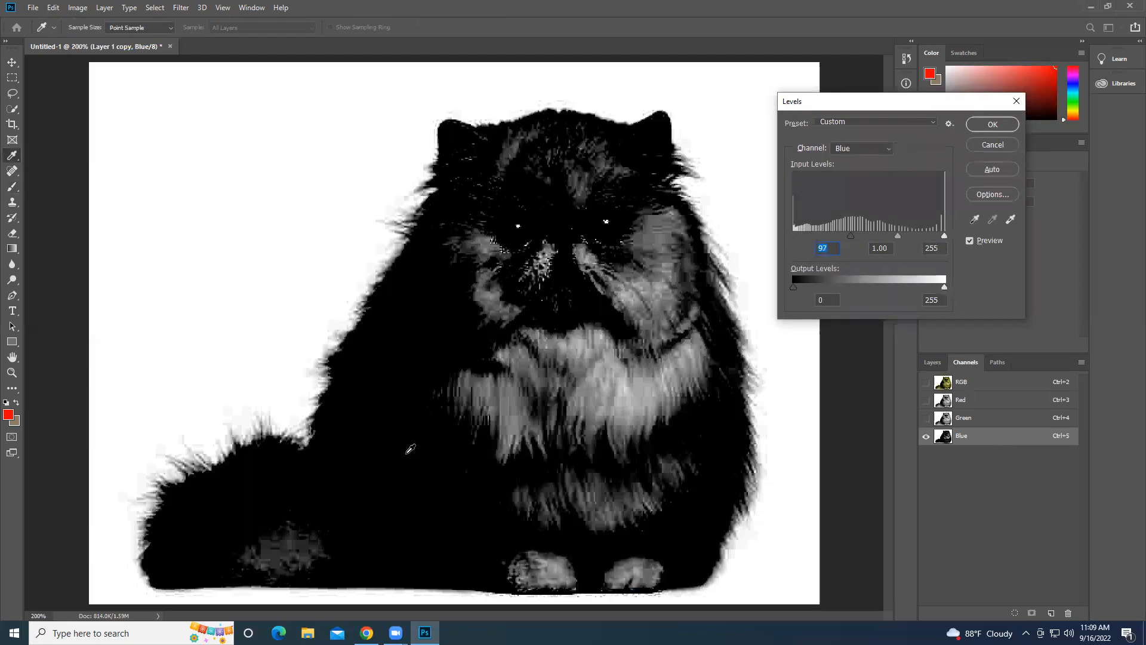
{"action": "key", "text": "ctrl+plus"}
{"action": "mouse_move", "coordinate": [853, 236]}
{"action": "left_mouse_down"}
{"action": "mouse_move", "coordinate": [913, 230]}
{"action": "mouse_move", "coordinate": [870, 235]}
{"action": "left_mouse_up"}
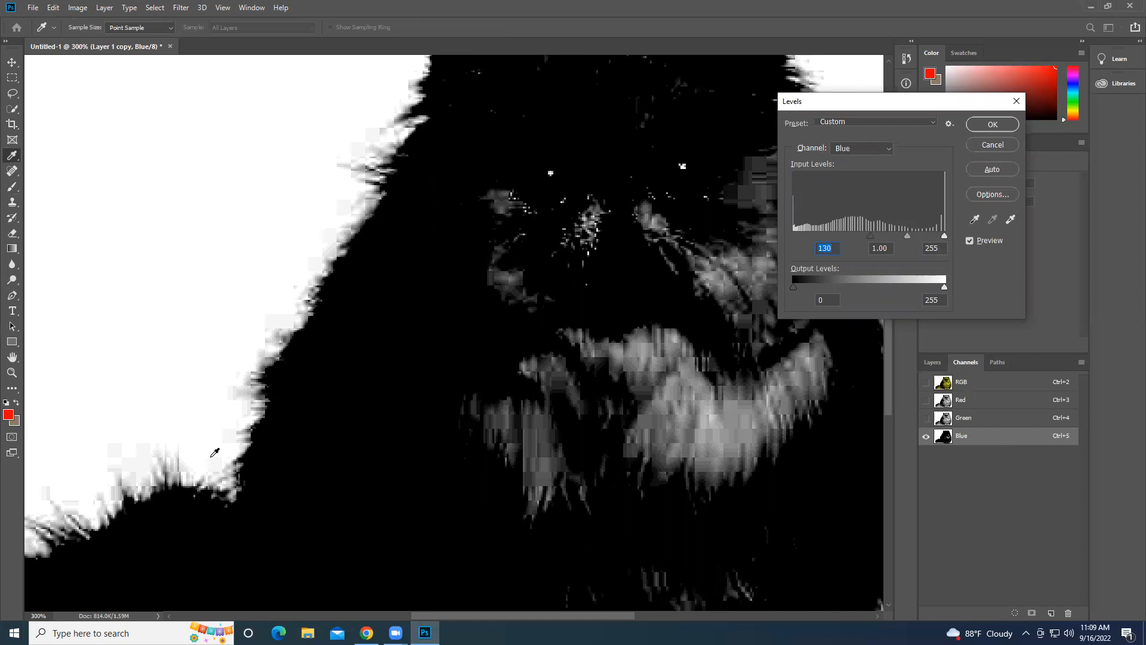
{"action": "left_click_drag", "start_coordinate": [873, 237], "coordinate": [822, 239]}
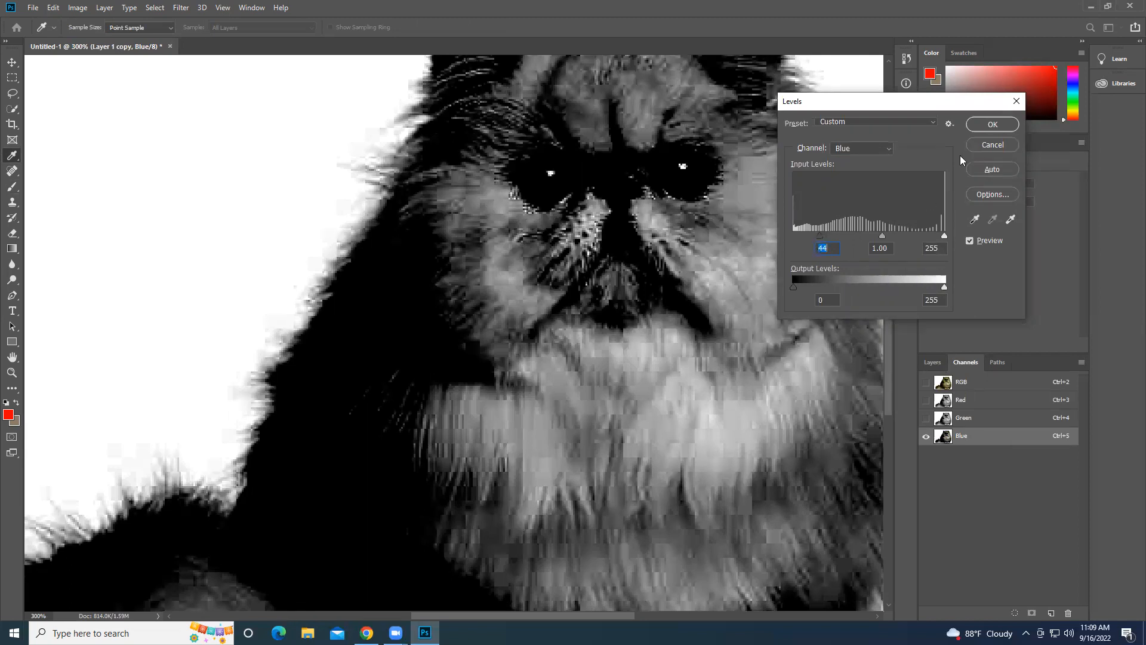
{"action": "left_click", "coordinate": [992, 126]}
Load the Blue channel as a selection and save that selection as a new alpha channel.
{"action": "key", "text": "b"}
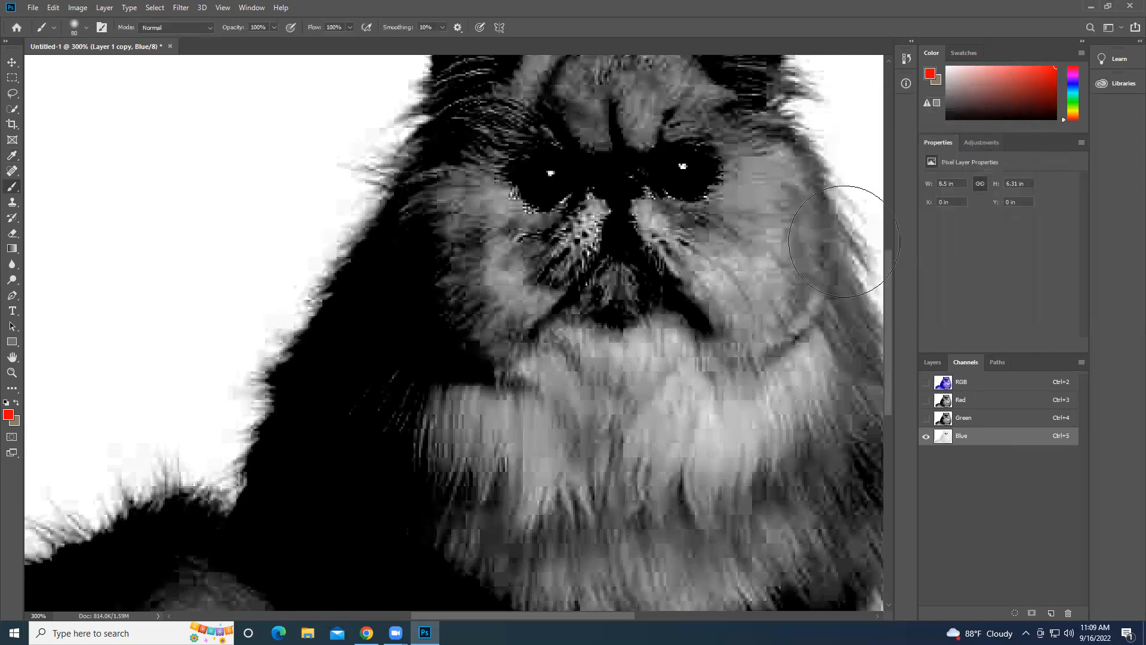
{"action": "key", "text": "ctrl+0"}
{"action": "scroll", "coordinate": [740, 301], "scroll_direction": "down", "scroll_amount": 4}
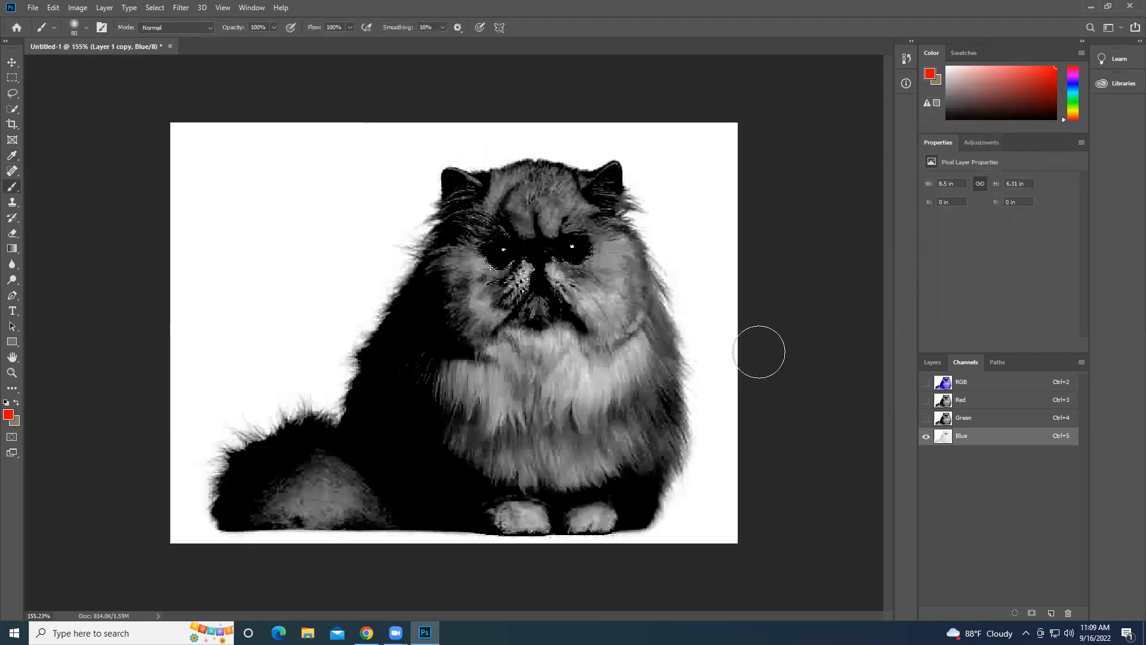
{"action": "left_click", "coordinate": [948, 441], "text": "ctrl"}
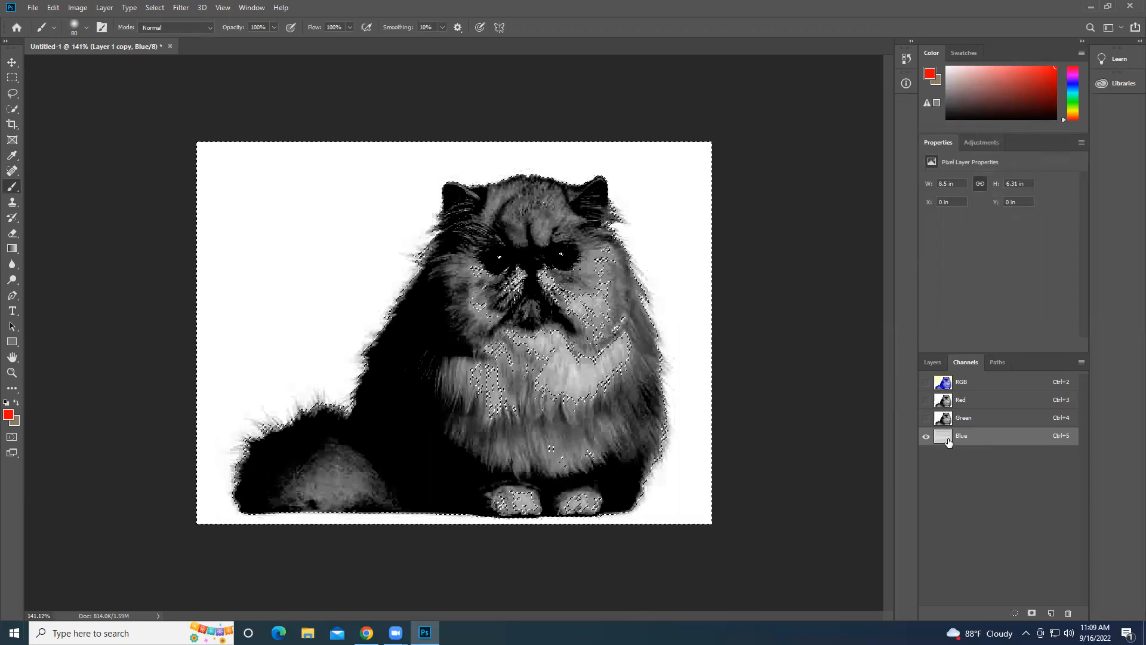
{"action": "left_click", "coordinate": [1032, 612]}
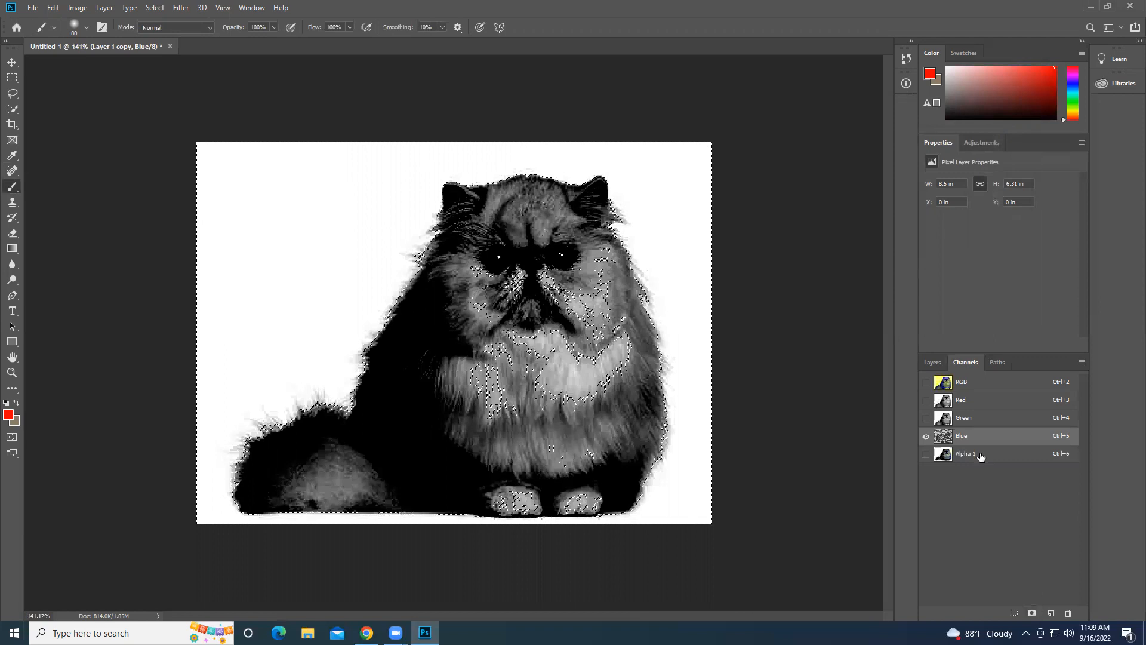
Clear the selection and apply Levels to the Alpha 1 channel with the output shadows at 5.
{"action": "left_click", "coordinate": [959, 455]}
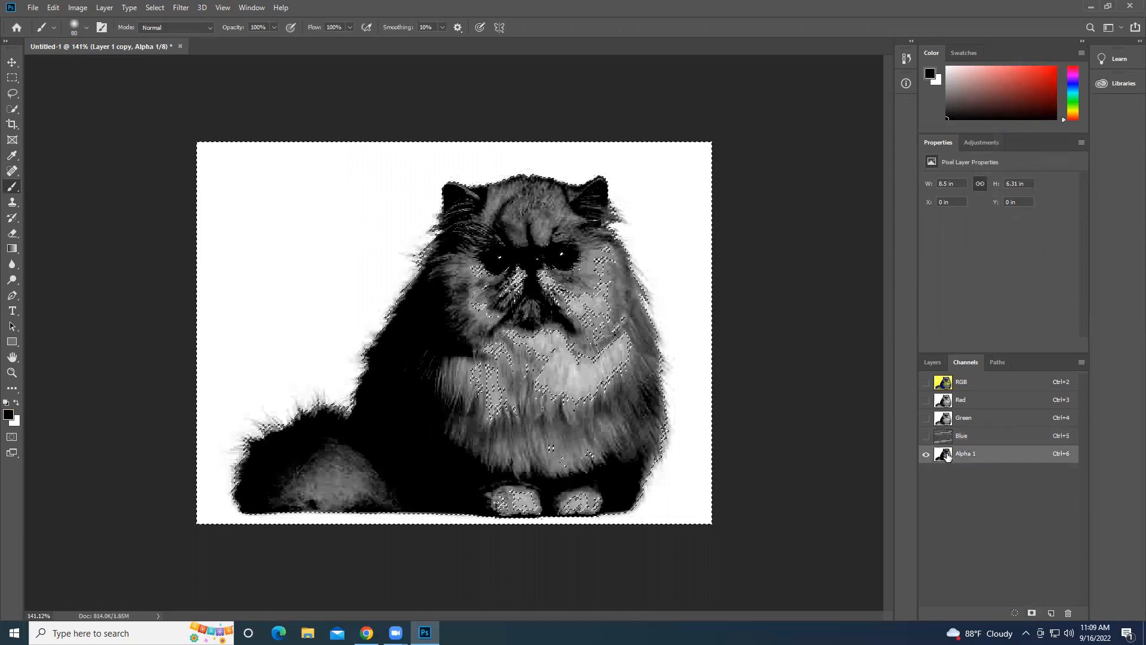
{"action": "left_click", "coordinate": [926, 436]}
{"action": "left_click", "coordinate": [926, 436]}
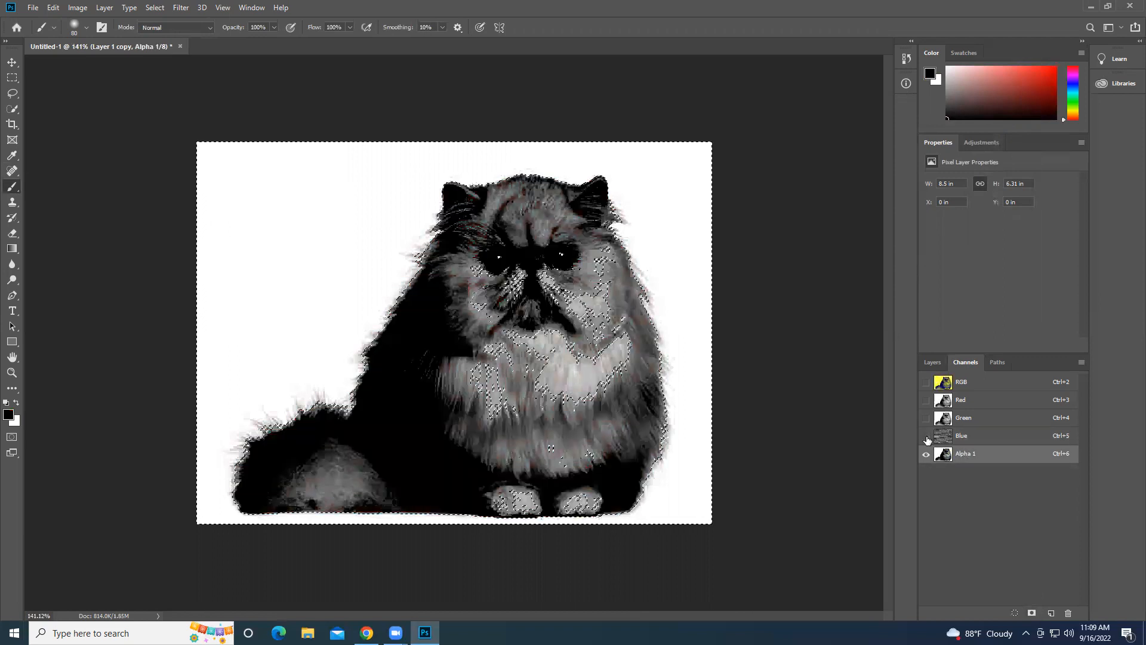
{"action": "key", "text": "ctrl+d"}
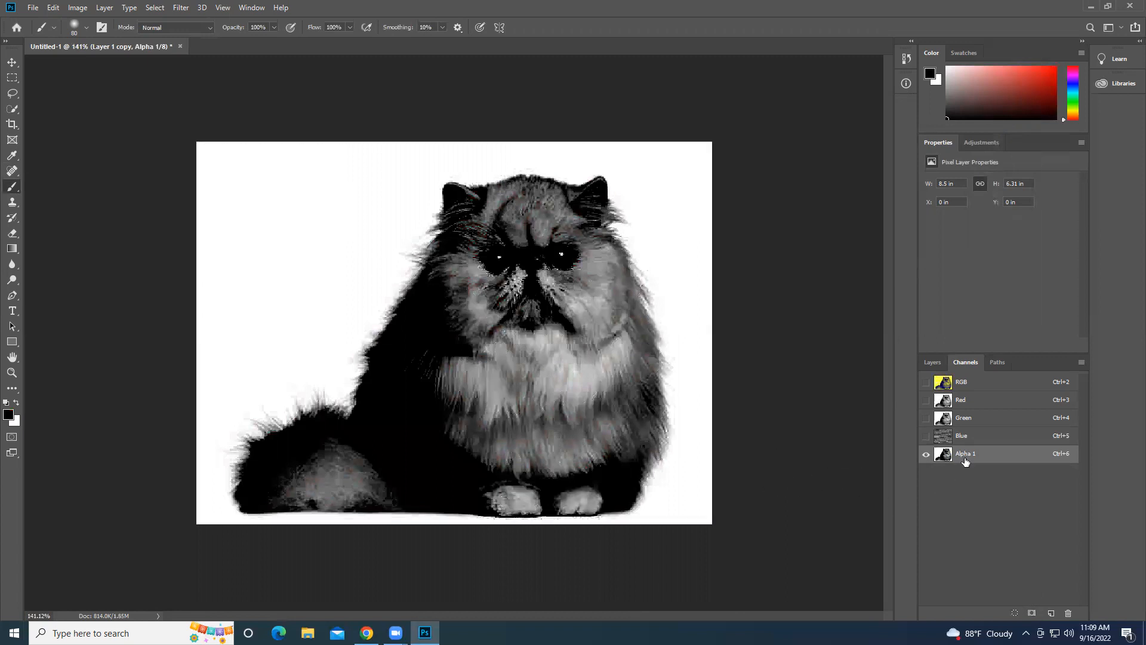
{"action": "key", "text": "ctrl+l"}
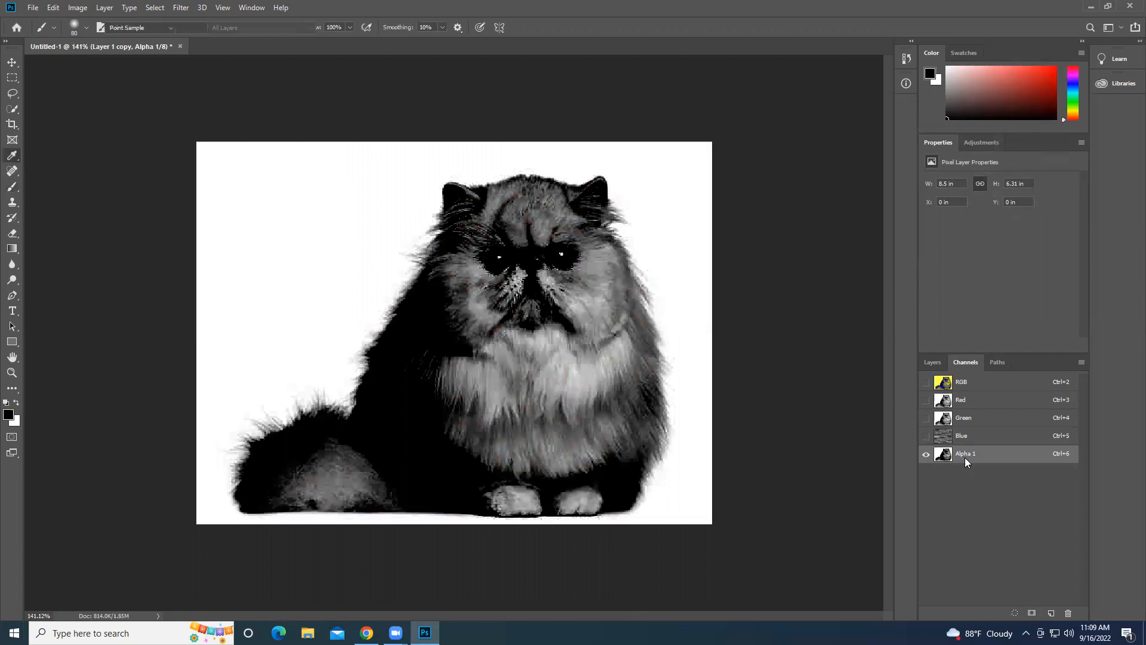
{"action": "left_click_drag", "start_coordinate": [793, 287], "coordinate": [797, 288]}
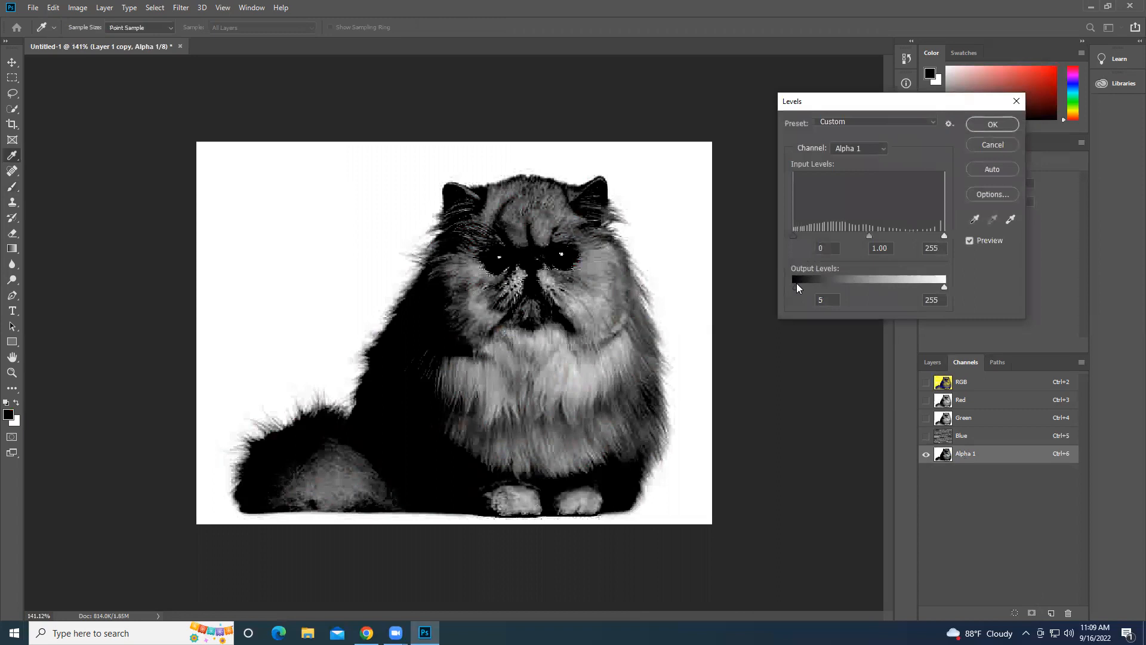
{"action": "left_click", "coordinate": [989, 124]}
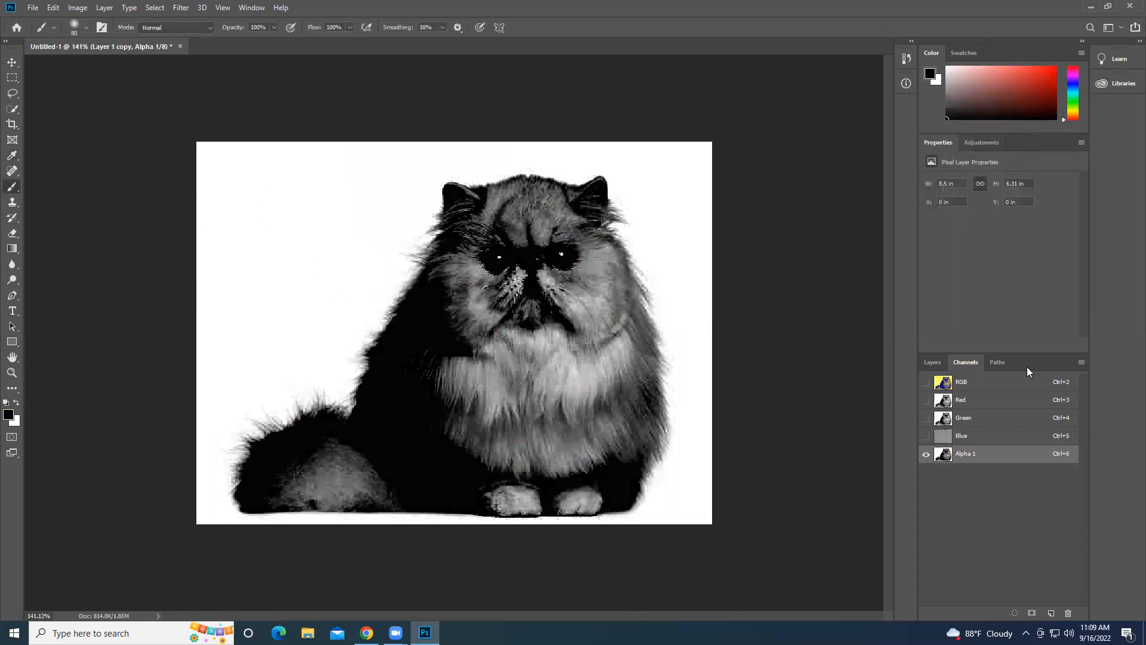
Paint the inside of the cat solid black in the Alpha 1 channel, including the face, chest and tail.
{"action": "left_click", "coordinate": [934, 363]}
{"action": "left_click", "coordinate": [963, 363]}
{"action": "mouse_move", "coordinate": [528, 359]}
{"action": "left_mouse_down"}
{"action": "mouse_move", "coordinate": [502, 398]}
{"action": "mouse_move", "coordinate": [469, 373]}
{"action": "mouse_move", "coordinate": [474, 300]}
{"action": "mouse_move", "coordinate": [460, 304]}
{"action": "mouse_move", "coordinate": [473, 273]}
{"action": "mouse_move", "coordinate": [449, 301]}
{"action": "mouse_move", "coordinate": [478, 257]}
{"action": "mouse_move", "coordinate": [483, 225]}
{"action": "mouse_move", "coordinate": [534, 215]}
{"action": "mouse_move", "coordinate": [482, 234]}
{"action": "mouse_move", "coordinate": [492, 210]}
{"action": "mouse_move", "coordinate": [558, 208]}
{"action": "mouse_move", "coordinate": [538, 261]}
{"action": "mouse_move", "coordinate": [566, 259]}
{"action": "mouse_move", "coordinate": [562, 304]}
{"action": "mouse_move", "coordinate": [582, 255]}
{"action": "mouse_move", "coordinate": [603, 328]}
{"action": "mouse_move", "coordinate": [603, 292]}
{"action": "mouse_move", "coordinate": [507, 254]}
{"action": "mouse_move", "coordinate": [538, 335]}
{"action": "mouse_move", "coordinate": [573, 328]}
{"action": "mouse_move", "coordinate": [559, 430]}
{"action": "mouse_move", "coordinate": [493, 467]}
{"action": "mouse_move", "coordinate": [467, 462]}
{"action": "mouse_move", "coordinate": [551, 476]}
{"action": "mouse_move", "coordinate": [491, 490]}
{"action": "mouse_move", "coordinate": [594, 484]}
{"action": "mouse_move", "coordinate": [561, 489]}
{"action": "mouse_move", "coordinate": [571, 493]}
{"action": "mouse_move", "coordinate": [615, 477]}
{"action": "mouse_move", "coordinate": [572, 455]}
{"action": "mouse_move", "coordinate": [596, 366]}
{"action": "mouse_move", "coordinate": [594, 399]}
{"action": "mouse_move", "coordinate": [638, 428]}
{"action": "mouse_move", "coordinate": [625, 418]}
{"action": "mouse_move", "coordinate": [607, 287]}
{"action": "mouse_move", "coordinate": [586, 255]}
{"action": "mouse_move", "coordinate": [583, 406]}
{"action": "mouse_move", "coordinate": [530, 429]}
{"action": "mouse_move", "coordinate": [467, 416]}
{"action": "mouse_move", "coordinate": [444, 406]}
{"action": "mouse_move", "coordinate": [439, 358]}
{"action": "mouse_move", "coordinate": [368, 448]}
{"action": "mouse_move", "coordinate": [298, 477]}
{"action": "mouse_move", "coordinate": [377, 477]}
{"action": "left_mouse_up"}
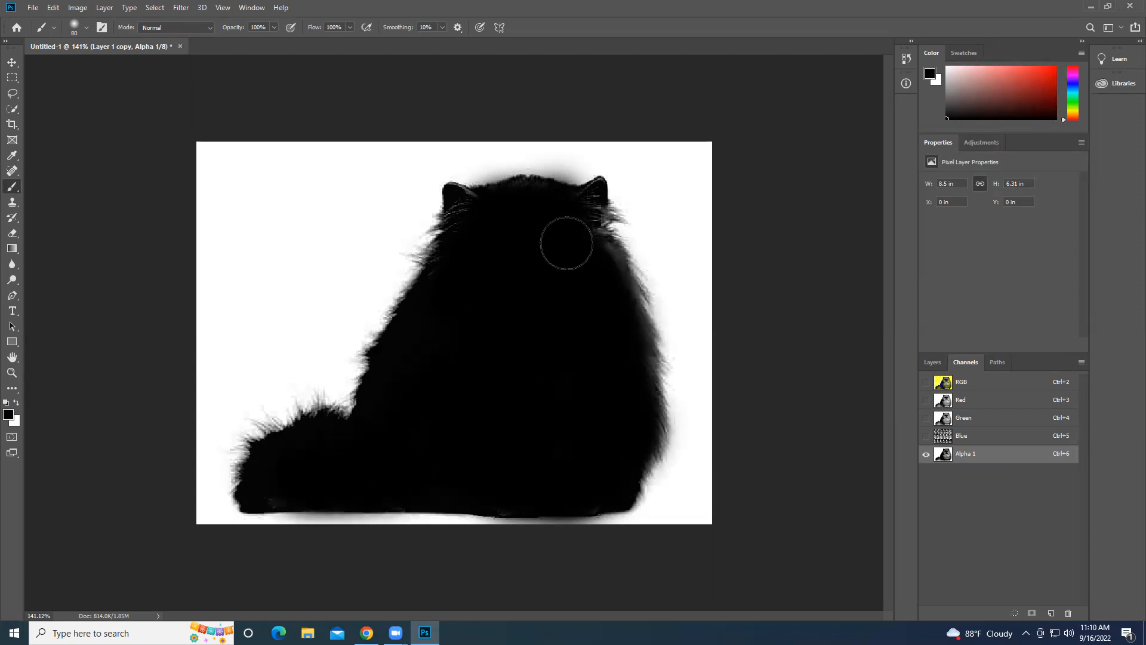
{"action": "left_click_drag", "start_coordinate": [475, 225], "coordinate": [448, 305]}
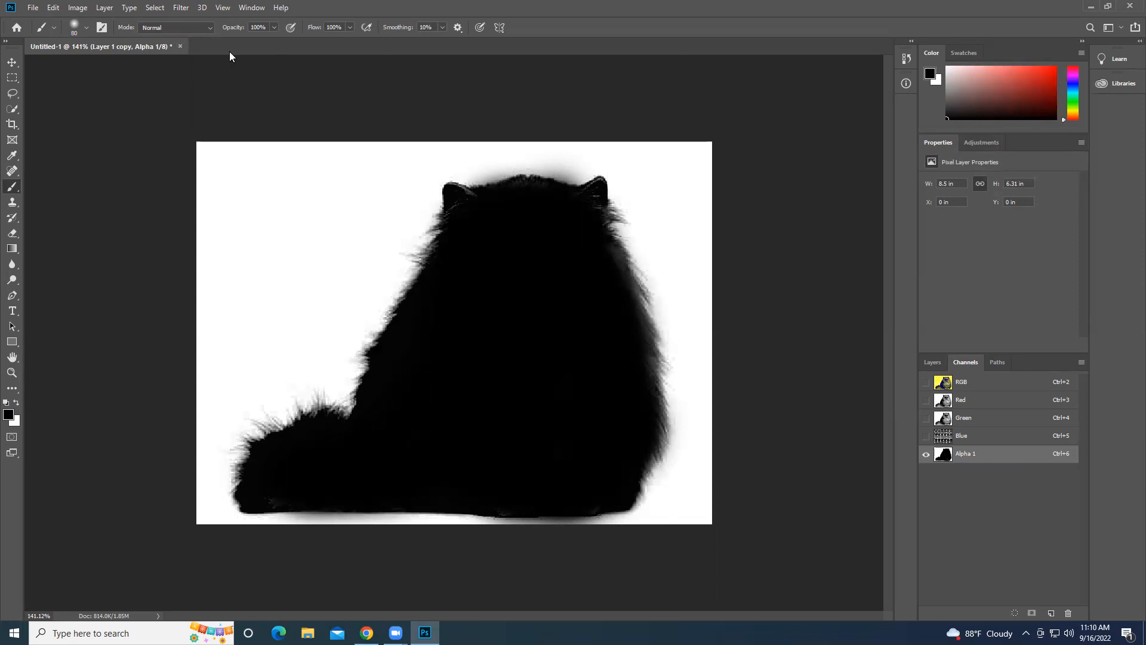
Set the brush to Overlay mode at 35% opacity and try a black stroke along the cat's left edge.
{"action": "left_click", "coordinate": [189, 28]}
{"action": "left_click", "coordinate": [173, 187]}
{"action": "left_click", "coordinate": [274, 28]}
{"action": "mouse_move", "coordinate": [439, 197]}
{"action": "left_mouse_down"}
{"action": "mouse_move", "coordinate": [358, 371]}
{"action": "mouse_move", "coordinate": [283, 404]}
{"action": "mouse_move", "coordinate": [317, 408]}
{"action": "mouse_move", "coordinate": [225, 450]}
{"action": "left_mouse_up"}
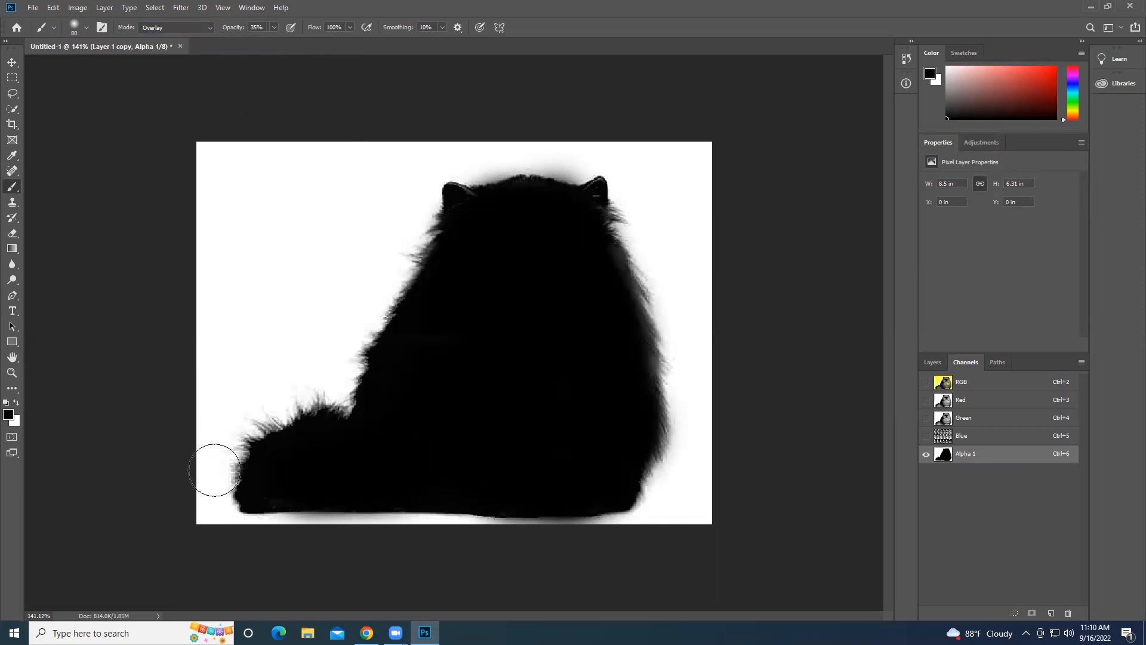
{"action": "key", "text": "ctrl+z"}
Lower the brush opacity to 15% and refine the cat's outline with black and white strokes.
{"action": "left_click", "coordinate": [273, 30]}
{"action": "left_click", "coordinate": [262, 43]}
{"action": "left_click", "coordinate": [459, 253]}
{"action": "mouse_move", "coordinate": [459, 252]}
{"action": "left_mouse_down"}
{"action": "mouse_move", "coordinate": [348, 392]}
{"action": "mouse_move", "coordinate": [341, 377]}
{"action": "mouse_move", "coordinate": [259, 454]}
{"action": "mouse_move", "coordinate": [221, 513]}
{"action": "mouse_move", "coordinate": [401, 532]}
{"action": "mouse_move", "coordinate": [626, 496]}
{"action": "mouse_move", "coordinate": [521, 533]}
{"action": "mouse_move", "coordinate": [654, 491]}
{"action": "mouse_move", "coordinate": [676, 355]}
{"action": "mouse_move", "coordinate": [635, 227]}
{"action": "mouse_move", "coordinate": [653, 339]}
{"action": "mouse_move", "coordinate": [633, 202]}
{"action": "mouse_move", "coordinate": [521, 192]}
{"action": "mouse_move", "coordinate": [595, 205]}
{"action": "mouse_move", "coordinate": [522, 171]}
{"action": "mouse_move", "coordinate": [566, 188]}
{"action": "left_mouse_up"}
{"action": "key", "text": "x"}
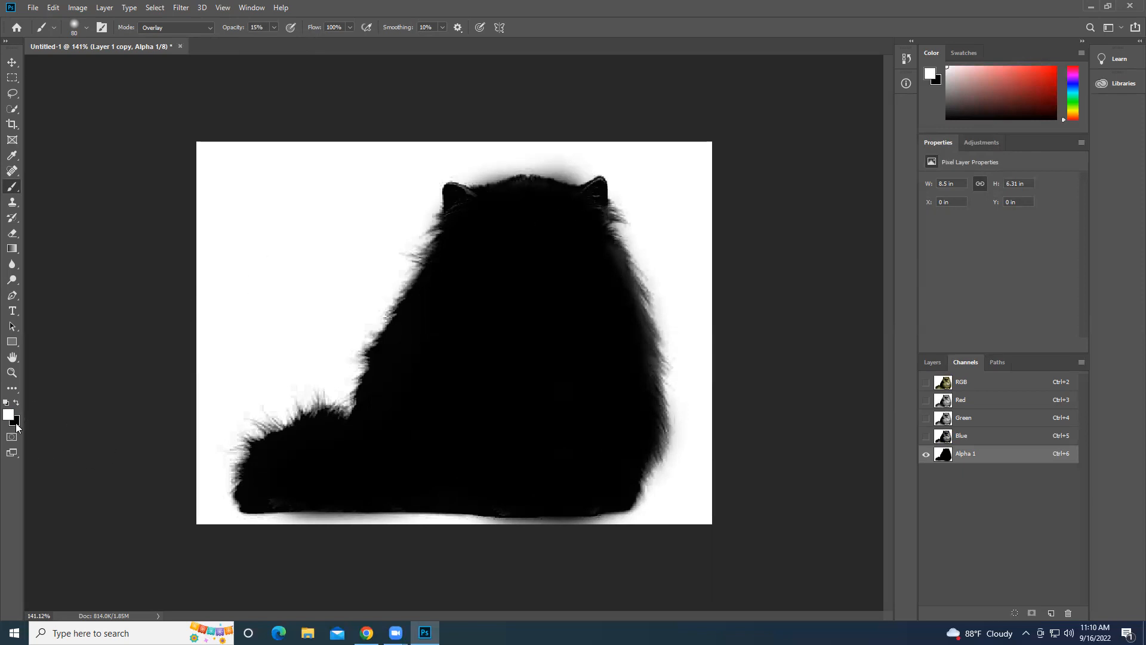
{"action": "mouse_move", "coordinate": [546, 170]}
{"action": "left_mouse_down"}
{"action": "mouse_move", "coordinate": [589, 177]}
{"action": "mouse_move", "coordinate": [575, 171]}
{"action": "mouse_move", "coordinate": [521, 191]}
{"action": "mouse_move", "coordinate": [609, 198]}
{"action": "mouse_move", "coordinate": [637, 214]}
{"action": "mouse_move", "coordinate": [625, 212]}
{"action": "mouse_move", "coordinate": [632, 280]}
{"action": "mouse_move", "coordinate": [664, 417]}
{"action": "mouse_move", "coordinate": [653, 469]}
{"action": "mouse_move", "coordinate": [497, 539]}
{"action": "mouse_move", "coordinate": [443, 538]}
{"action": "mouse_move", "coordinate": [606, 529]}
{"action": "mouse_move", "coordinate": [638, 513]}
{"action": "mouse_move", "coordinate": [173, 498]}
{"action": "mouse_move", "coordinate": [225, 415]}
{"action": "mouse_move", "coordinate": [636, 186]}
{"action": "mouse_move", "coordinate": [598, 249]}
{"action": "mouse_move", "coordinate": [695, 309]}
{"action": "mouse_move", "coordinate": [631, 312]}
{"action": "left_mouse_up"}
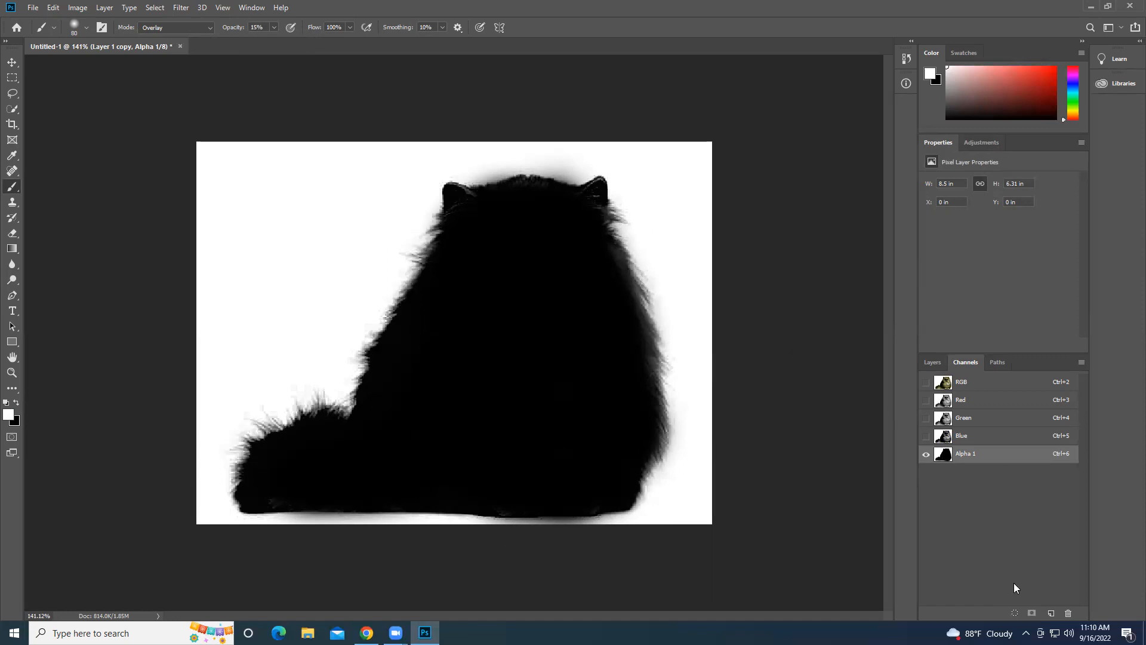
Load the Alpha 1 channel as a selection and make the Layer 1 copy active.
{"action": "left_click", "coordinate": [1014, 613]}
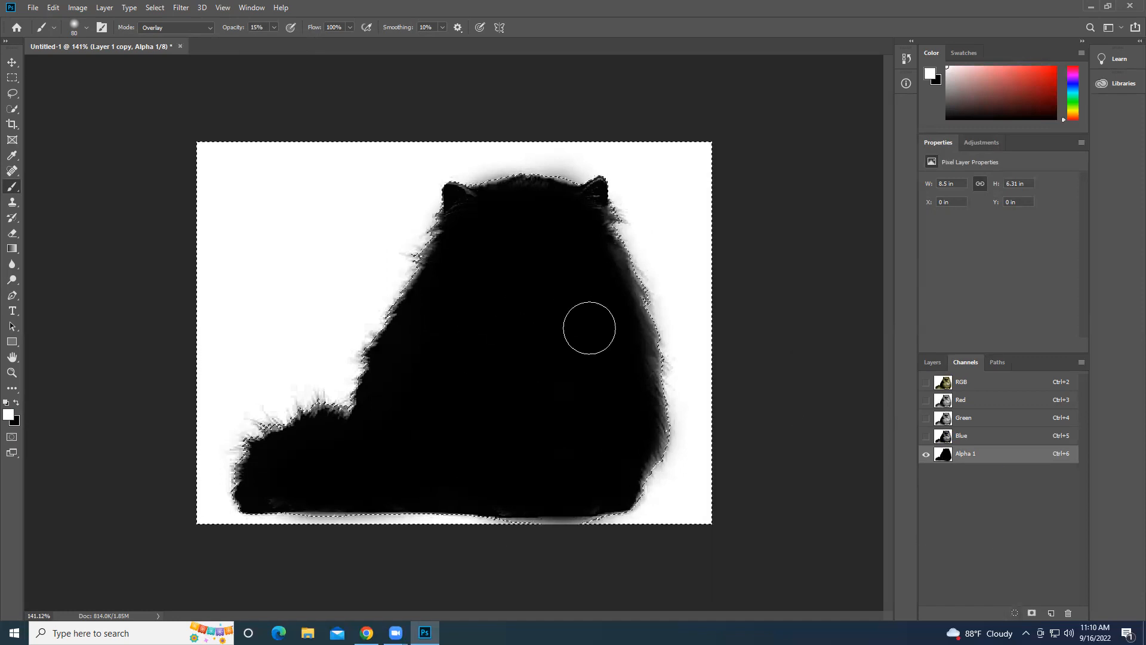
{"action": "left_click", "coordinate": [932, 362]}
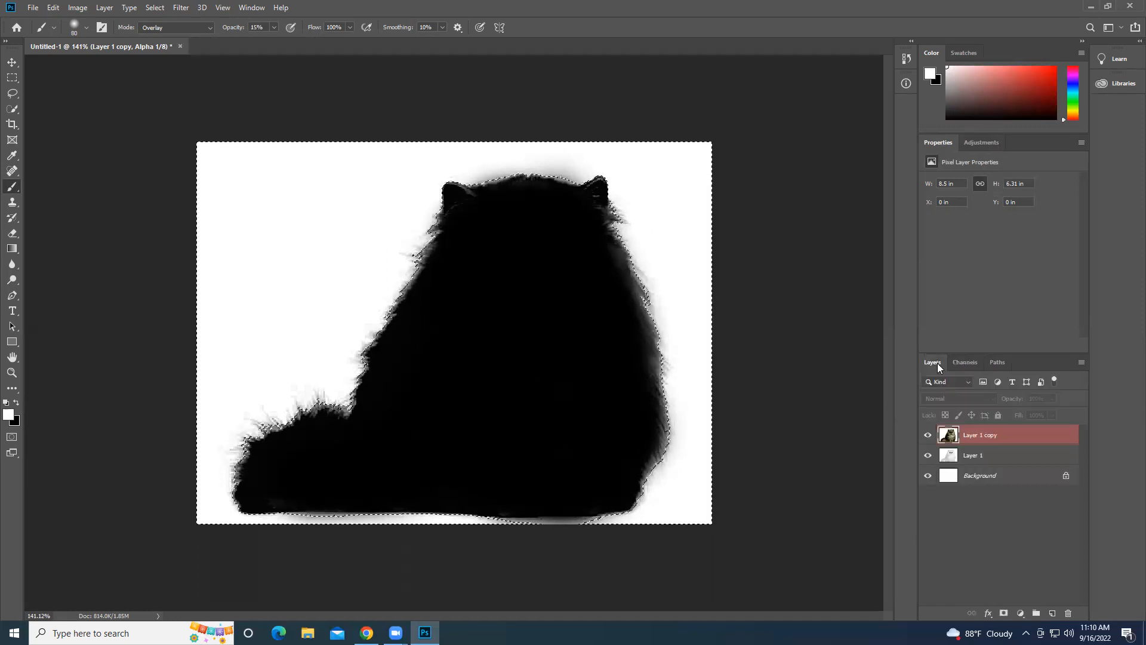
{"action": "left_click", "coordinate": [1014, 435]}
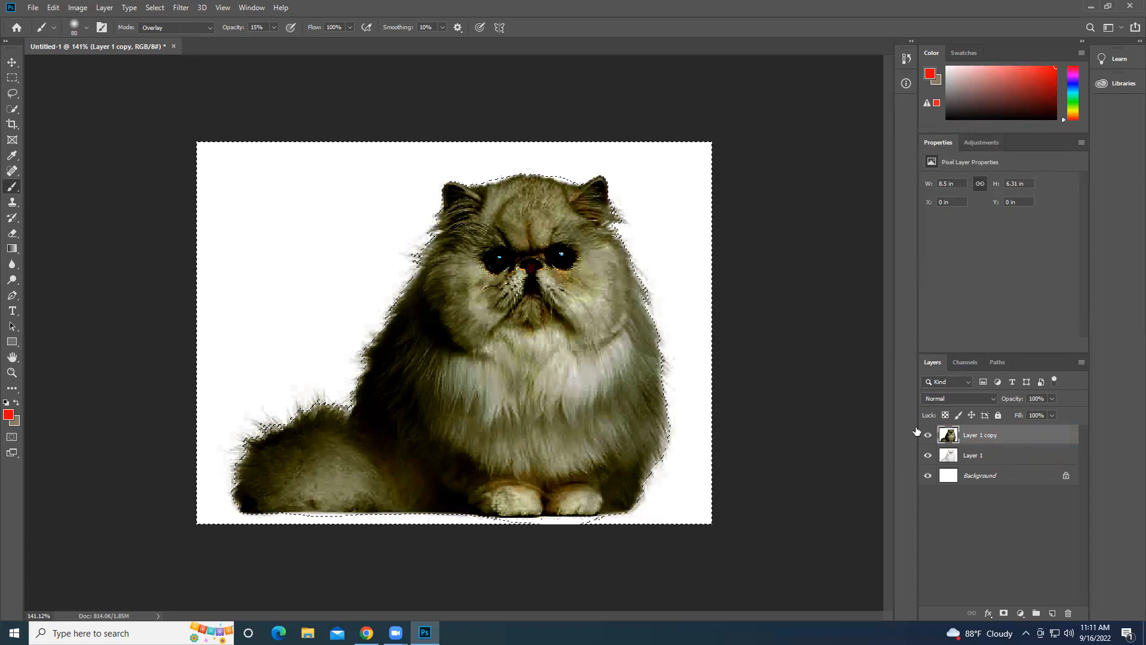
Replace the darkened Layer 1 copy with a fresh duplicate of Layer 1, masked by the active selection.
{"action": "left_click", "coordinate": [1025, 453]}
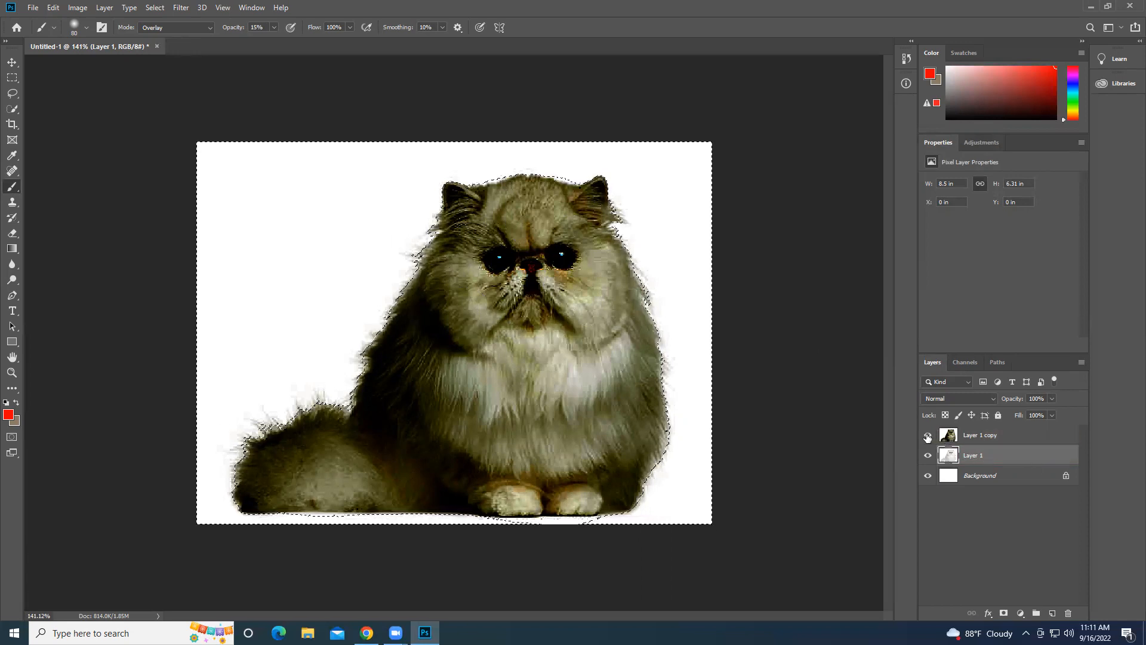
{"action": "left_click", "coordinate": [971, 438]}
{"action": "left_click", "coordinate": [927, 435]}
{"action": "left_click_drag", "start_coordinate": [978, 439], "coordinate": [1068, 613]}
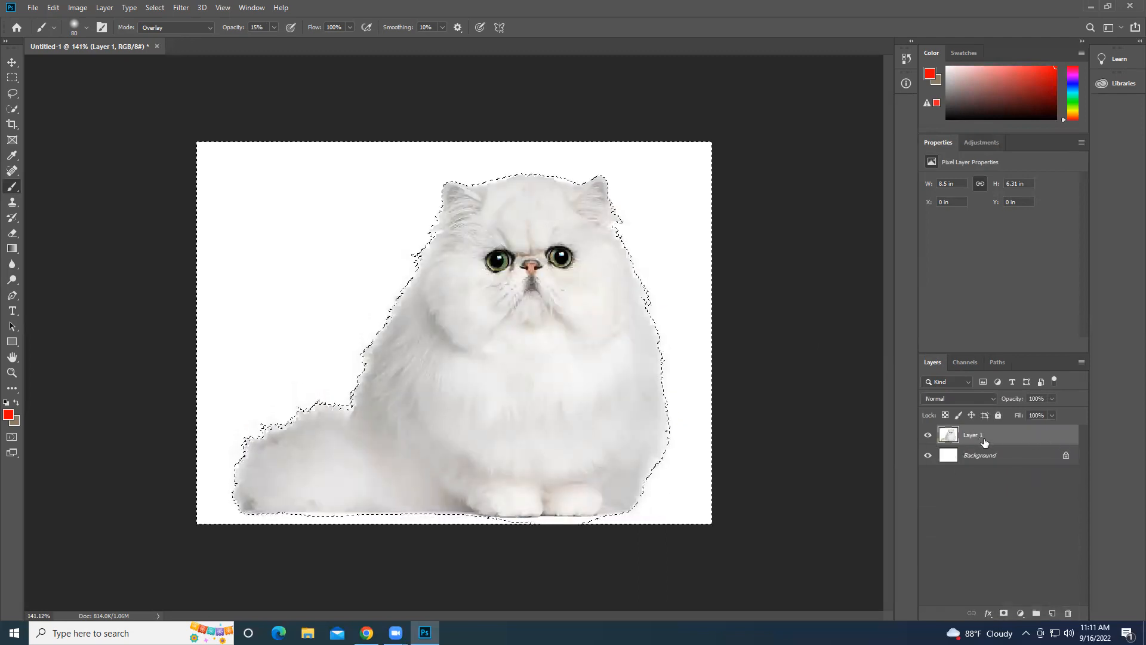
{"action": "left_click_drag", "start_coordinate": [986, 438], "coordinate": [1051, 613]}
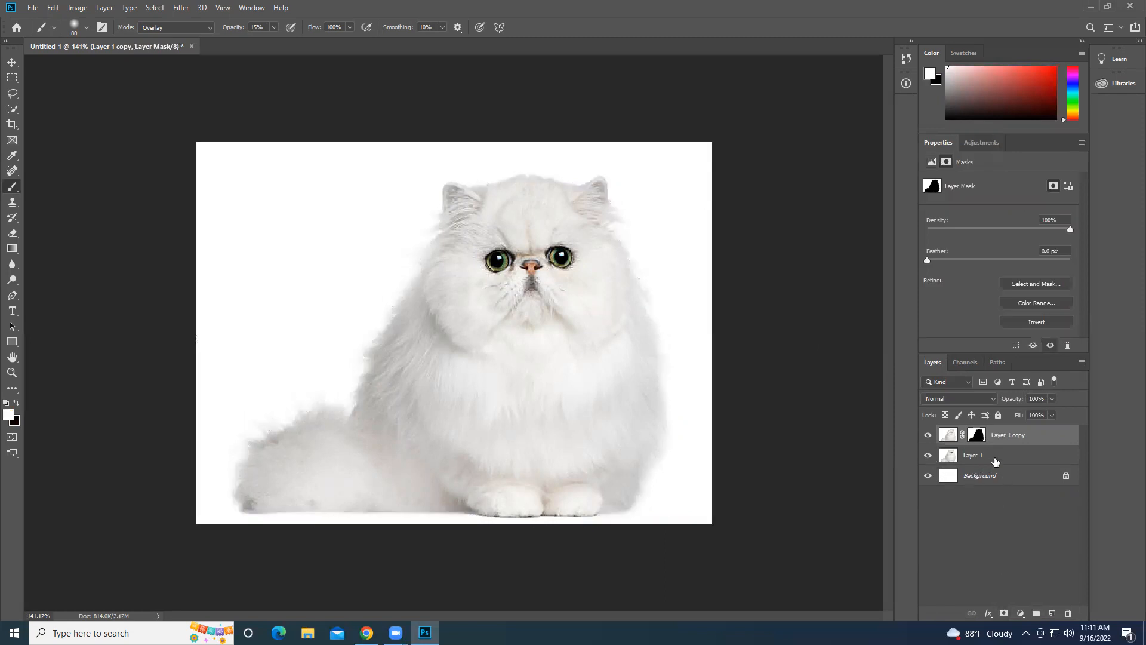
{"action": "left_click", "coordinate": [993, 459]}
{"action": "left_click", "coordinate": [1020, 613]}
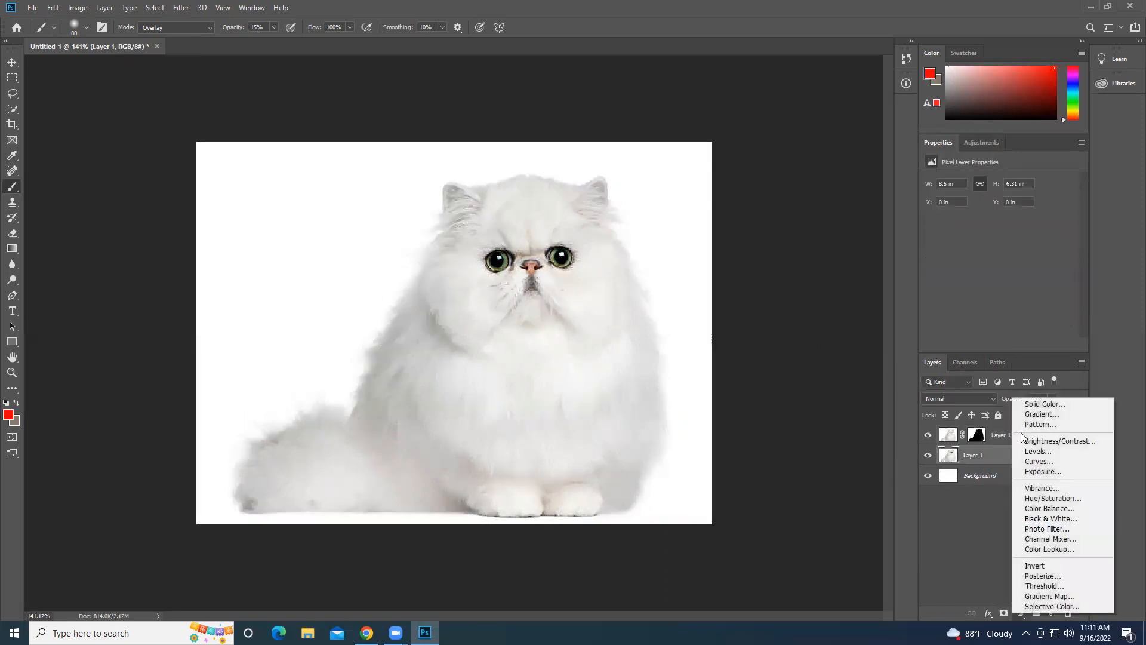
{"action": "left_click", "coordinate": [1043, 404]}
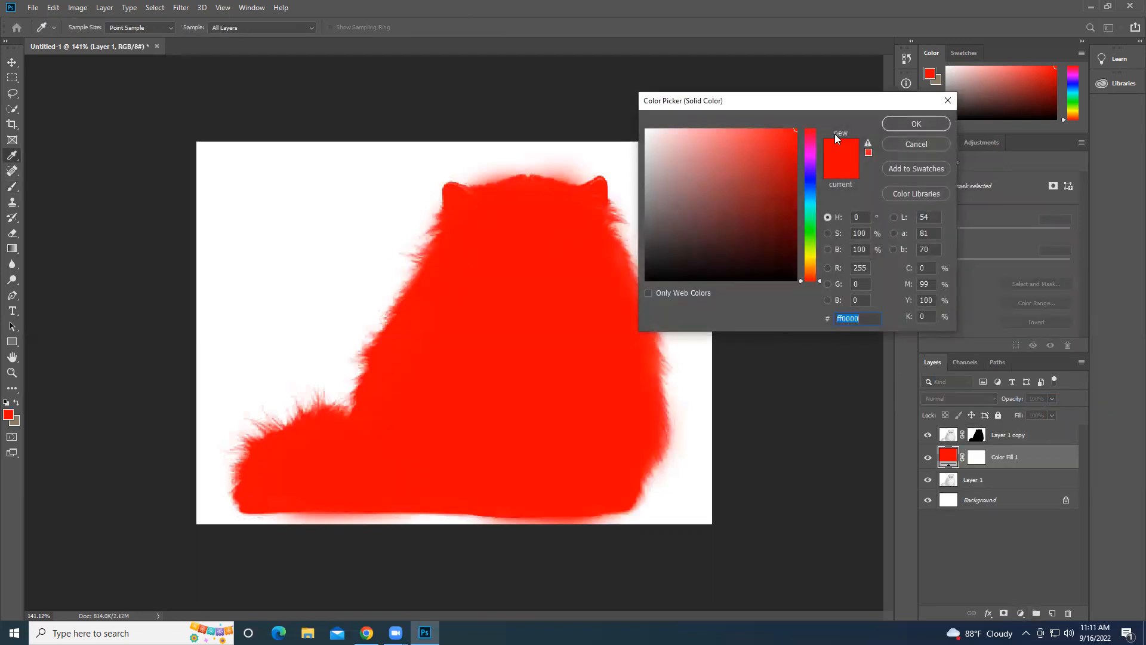
{"action": "left_click", "coordinate": [901, 143]}
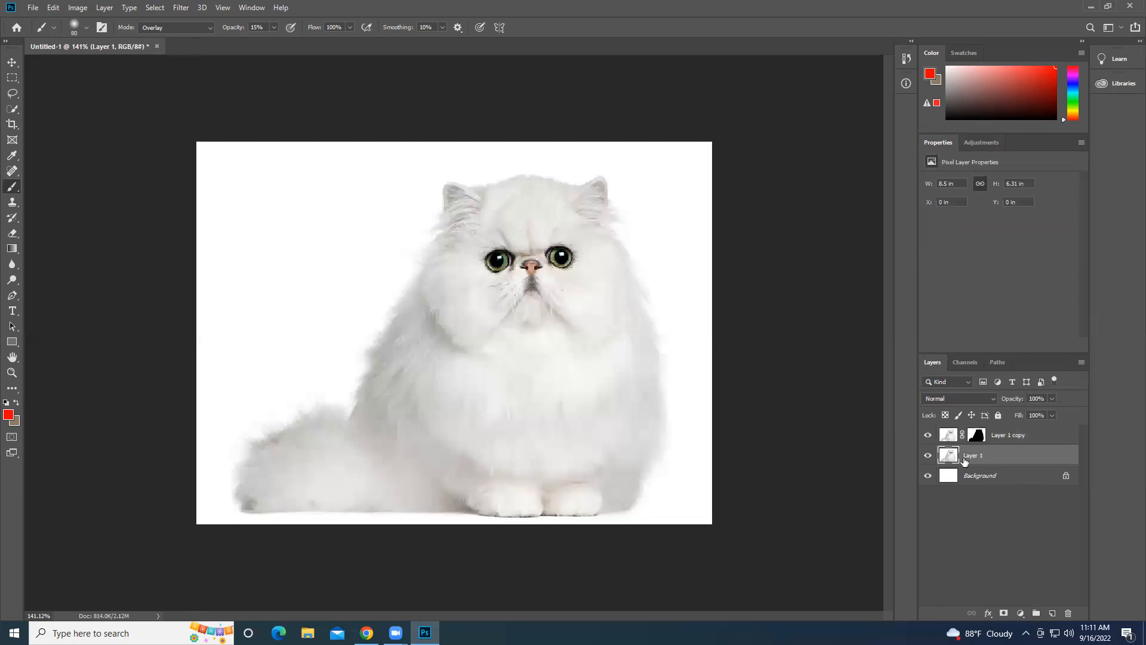
Invert the Layer 1 copy's mask and check the cutout with Layer 1 briefly hidden.
{"action": "left_click", "coordinate": [977, 437]}
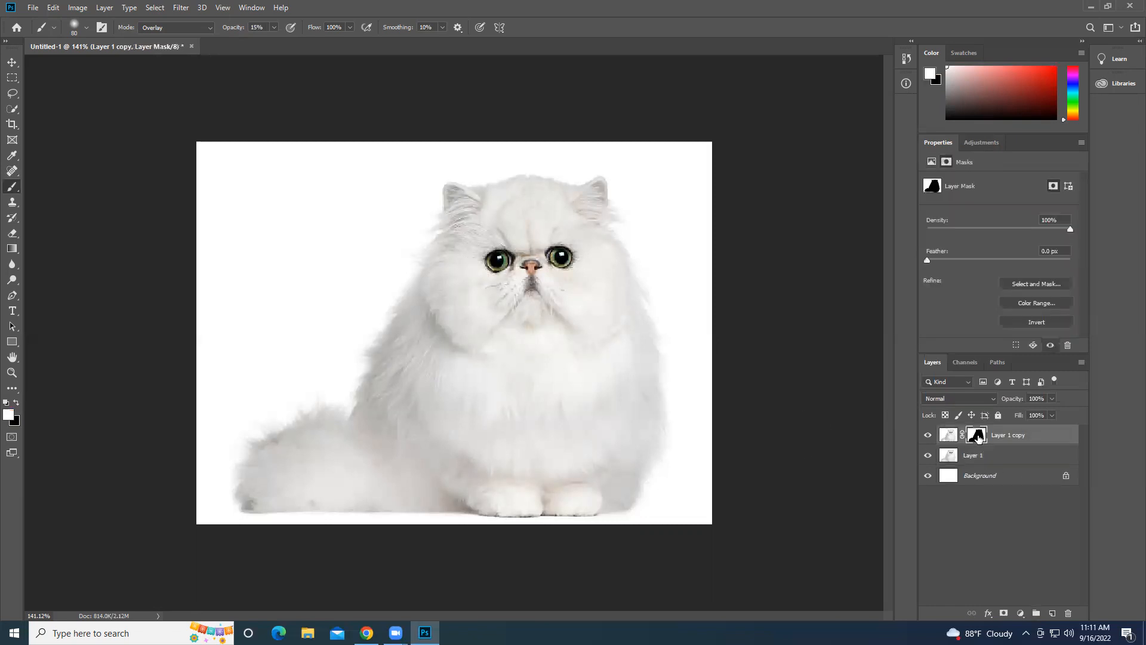
{"action": "key", "text": "ctrl+i"}
{"action": "left_click", "coordinate": [928, 457]}
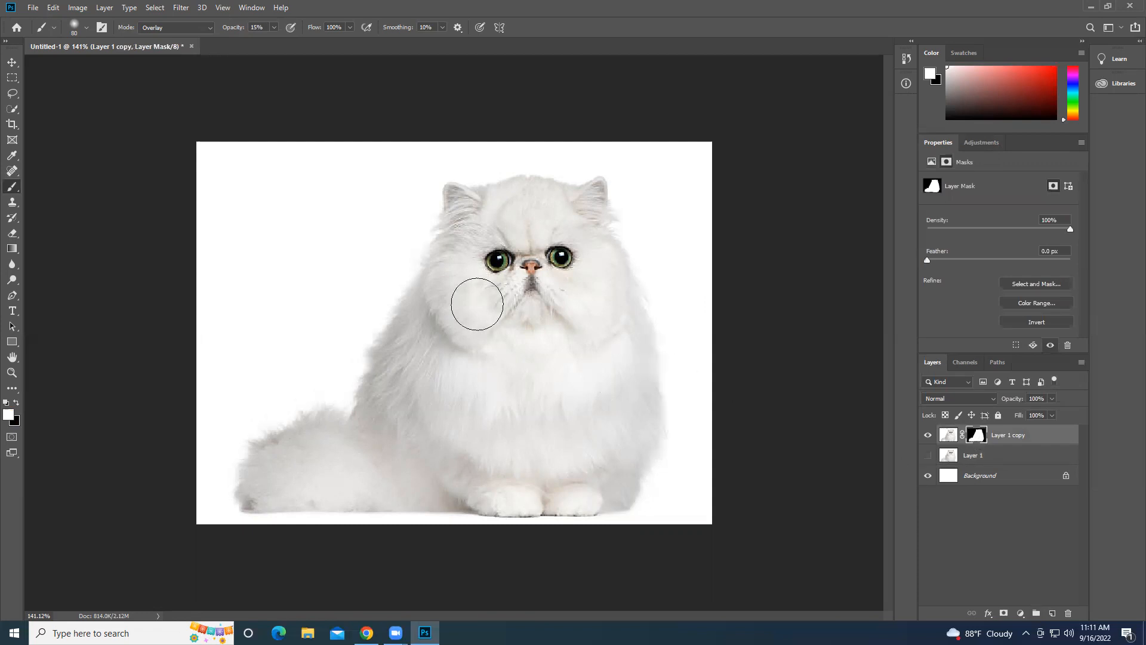
{"action": "left_click", "coordinate": [928, 457]}
Add a red (ff0000) Solid Color fill layer between Layer 1 and the masked Layer 1 copy.
{"action": "left_click", "coordinate": [1006, 457]}
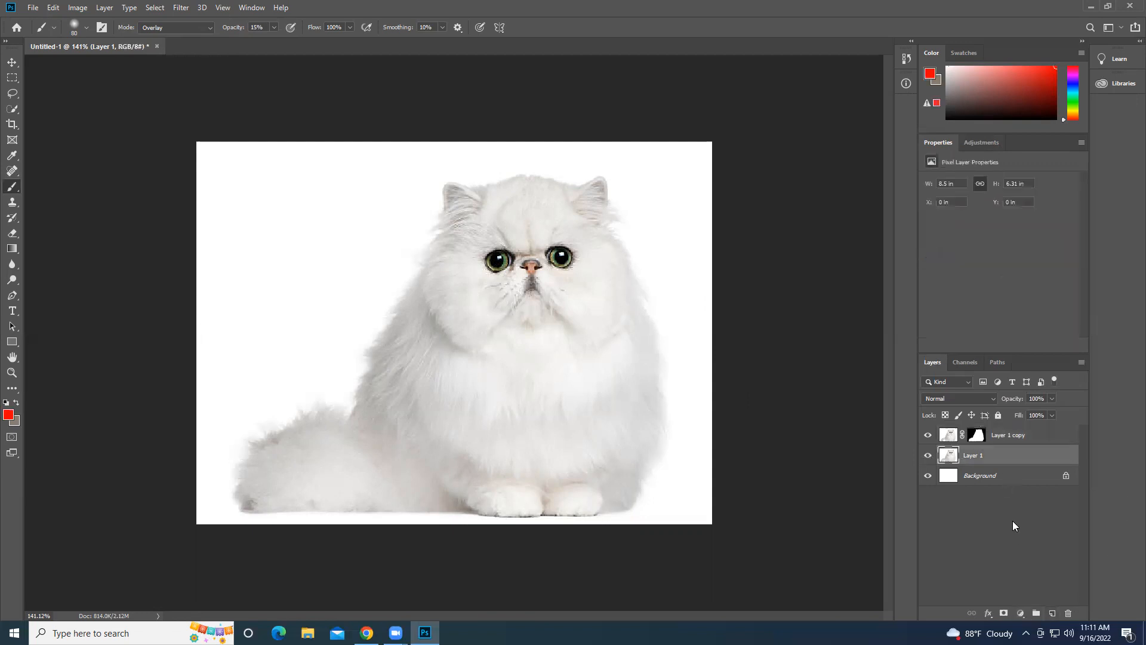
{"action": "left_click", "coordinate": [1020, 611]}
{"action": "left_click", "coordinate": [1032, 392]}
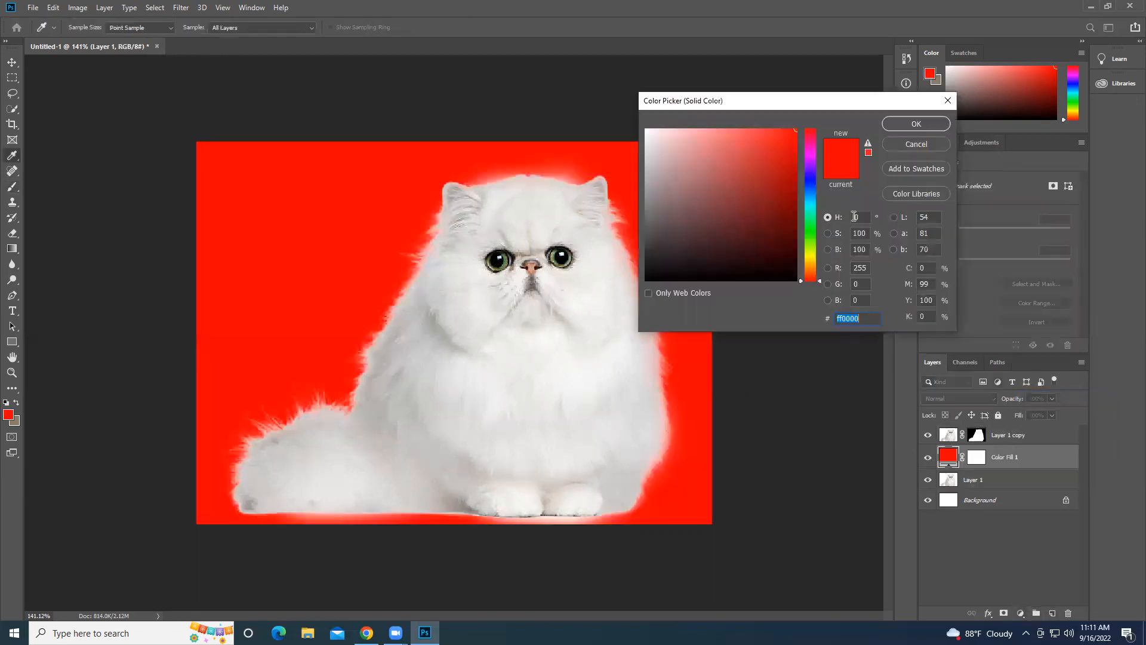
{"action": "left_click", "coordinate": [905, 123]}
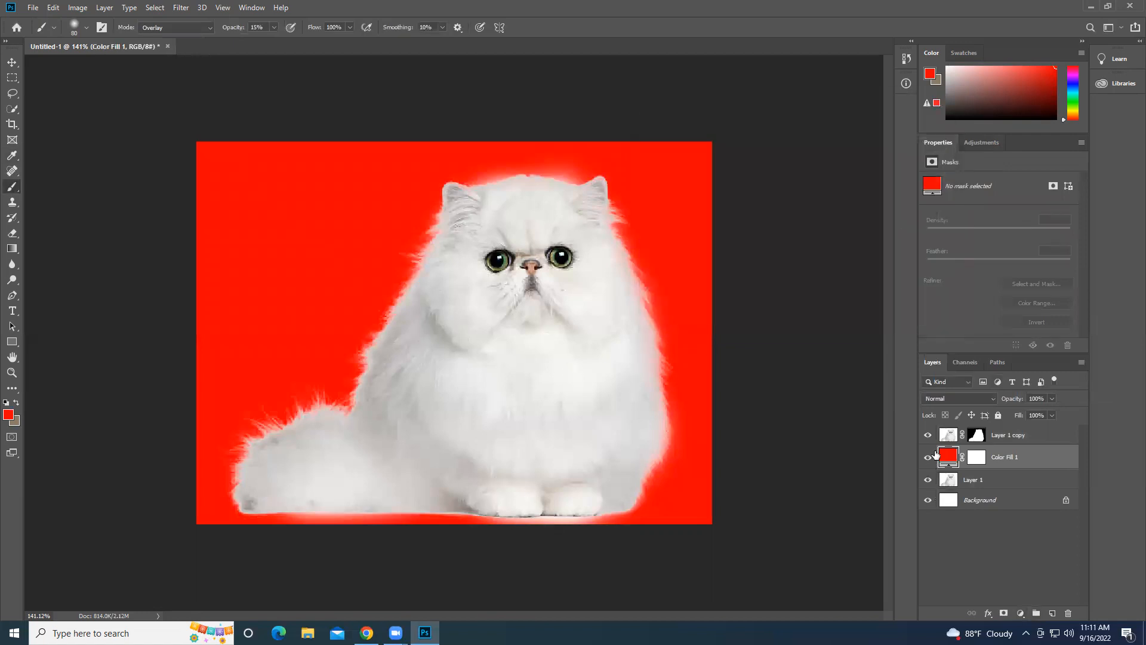
Change the solid colour fill layer behind the cat to black (000000).
{"action": "double_click", "coordinate": [946, 457]}
{"action": "left_click_drag", "start_coordinate": [721, 236], "coordinate": [656, 258]}
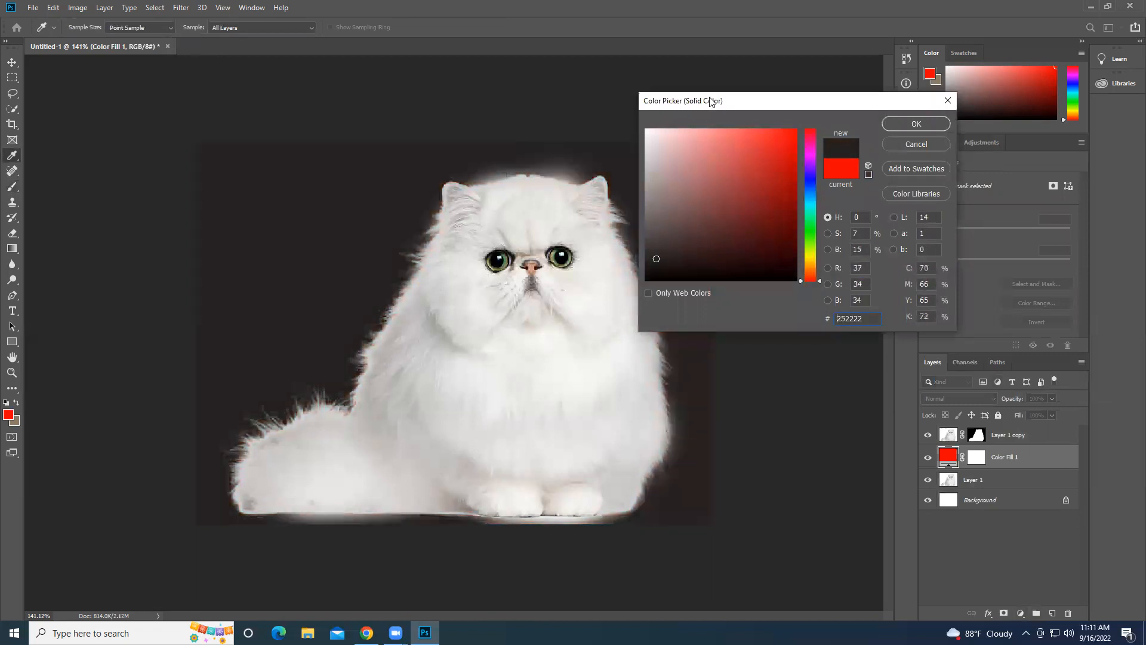
{"action": "left_click_drag", "start_coordinate": [745, 101], "coordinate": [869, 102]}
{"action": "left_click_drag", "start_coordinate": [778, 259], "coordinate": [753, 314]}
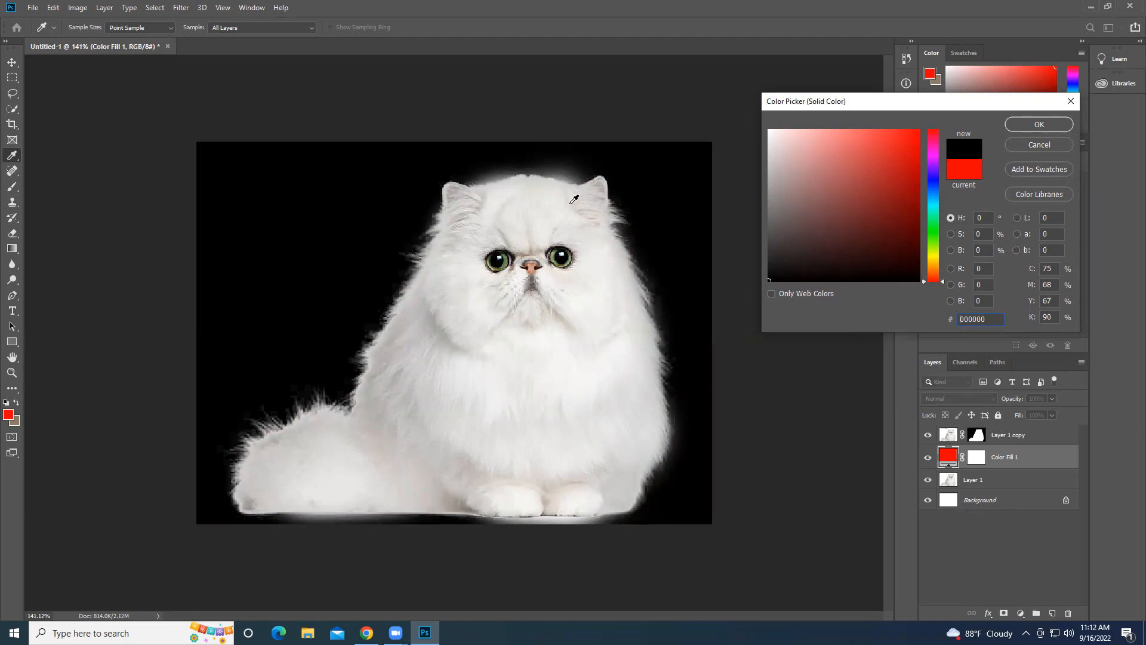
{"action": "left_click", "coordinate": [1041, 126]}
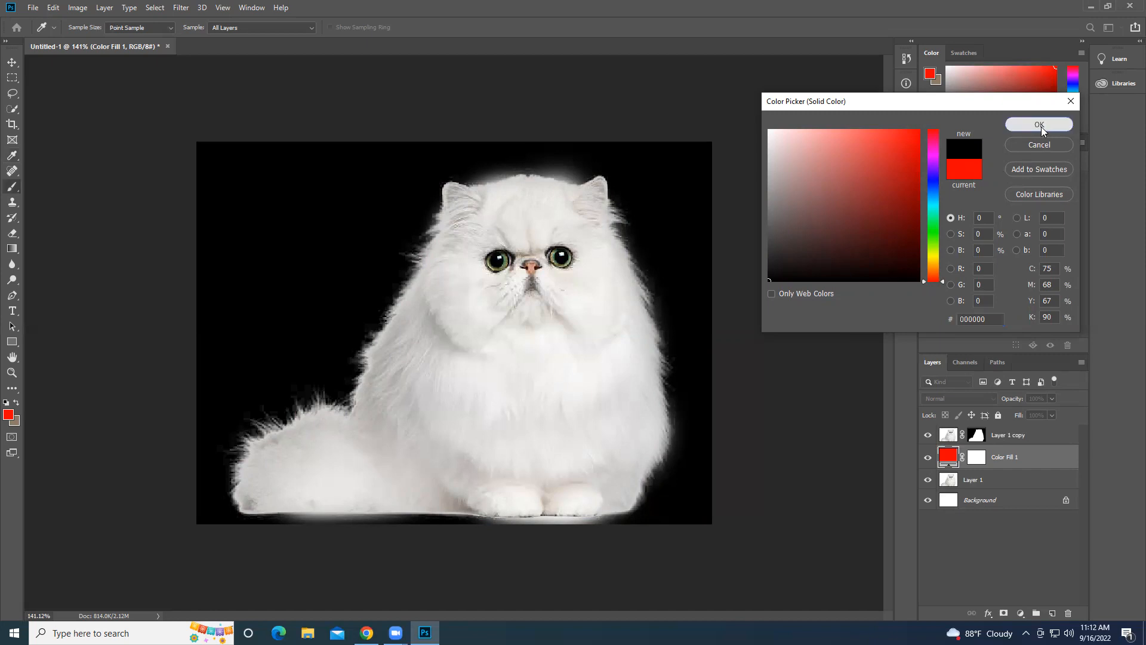